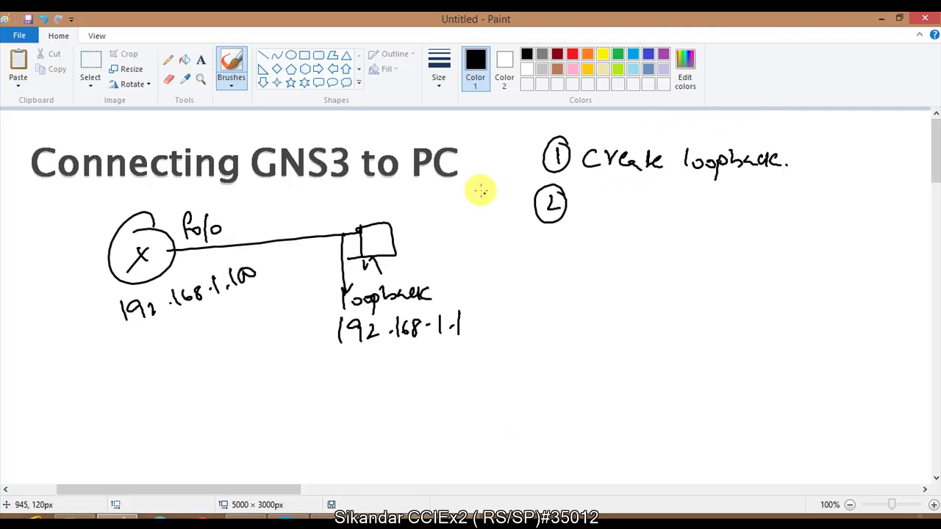
Annotate the diagram in red: circle the router, draw an arrow to the PC, add a bracket labelled Internet, and circle the loopback label
click(573, 55)
mouse_move(254, 200)
mouse_down()
mouse_move(124, 213)
mouse_move(143, 329)
mouse_move(235, 205)
mouse_move(223, 235)
mouse_move(367, 203)
mouse_up()
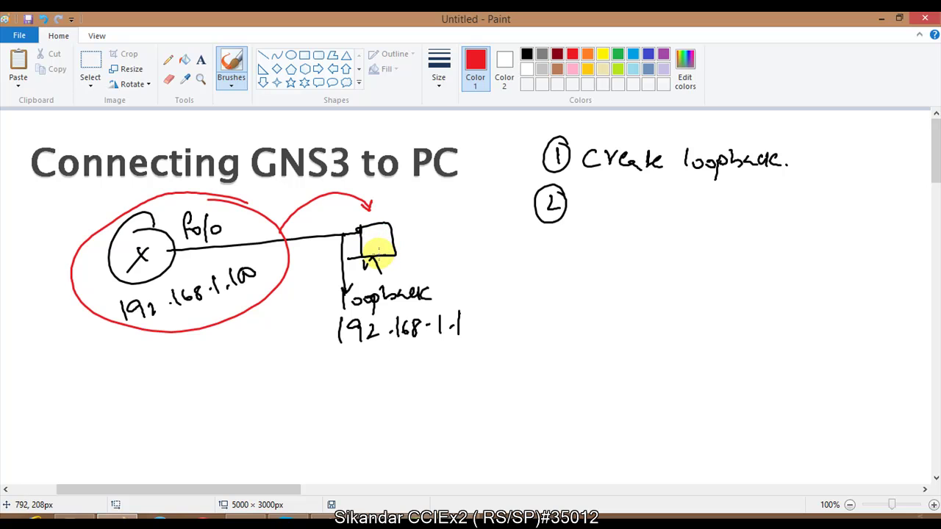
mouse_move(346, 196)
mouse_down()
mouse_move(330, 270)
mouse_move(331, 347)
mouse_move(360, 365)
mouse_move(418, 341)
mouse_move(437, 367)
mouse_move(518, 346)
mouse_up()
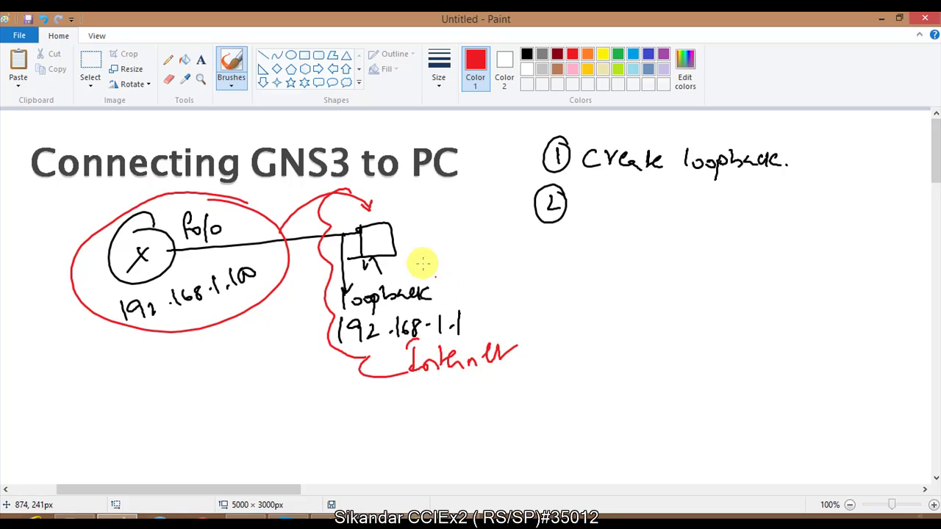
mouse_move(382, 308)
mouse_down()
mouse_move(438, 295)
mouse_move(443, 276)
mouse_move(313, 292)
mouse_move(399, 301)
mouse_move(479, 280)
mouse_up()
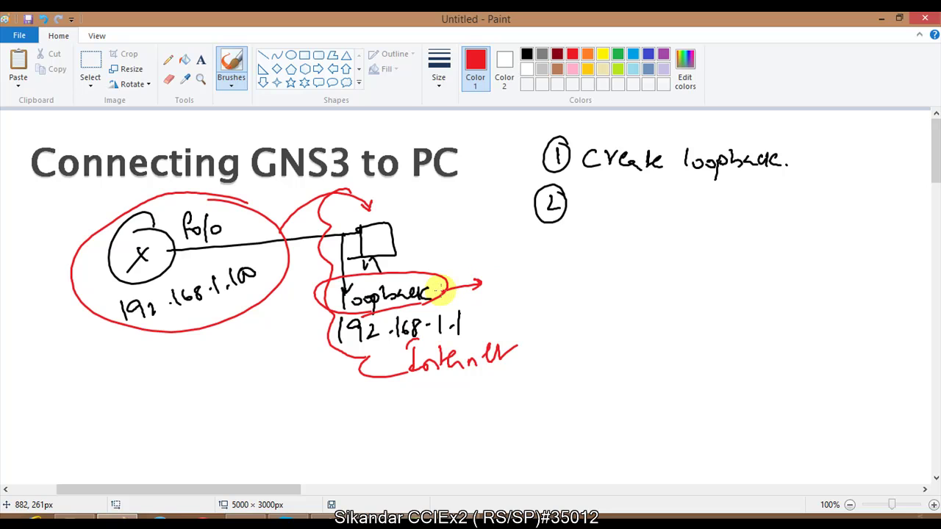
Undo all the red brush annotations on the diagram
key(ctrl+z)
key(ctrl+z)
key(ctrl+z)
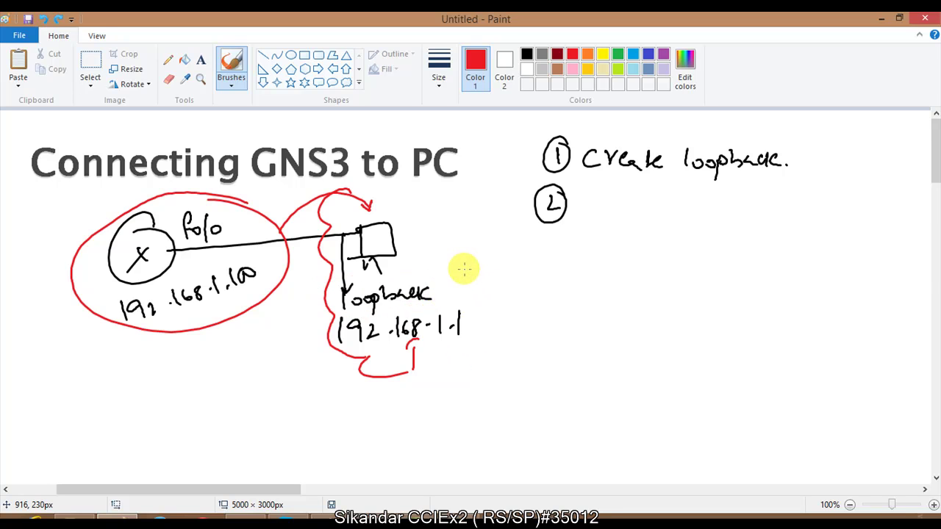
key(ctrl+z)
key(ctrl+z)
key(ctrl+z)
key(ctrl+z)
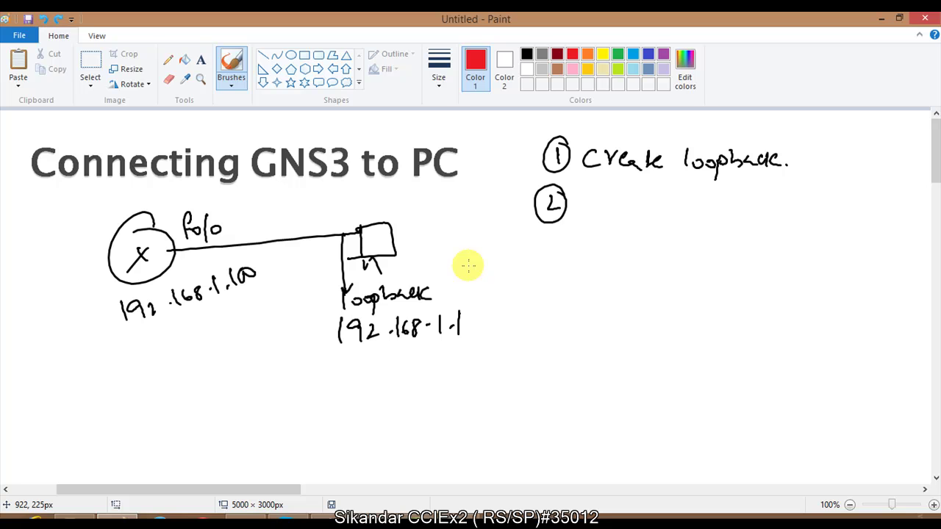
In red, write GNS3 below the router's address, trace the link and PC box, and underline the loopback label
mouse_move(116, 324)
mouse_down()
mouse_move(112, 339)
mouse_move(140, 330)
mouse_move(151, 338)
mouse_up()
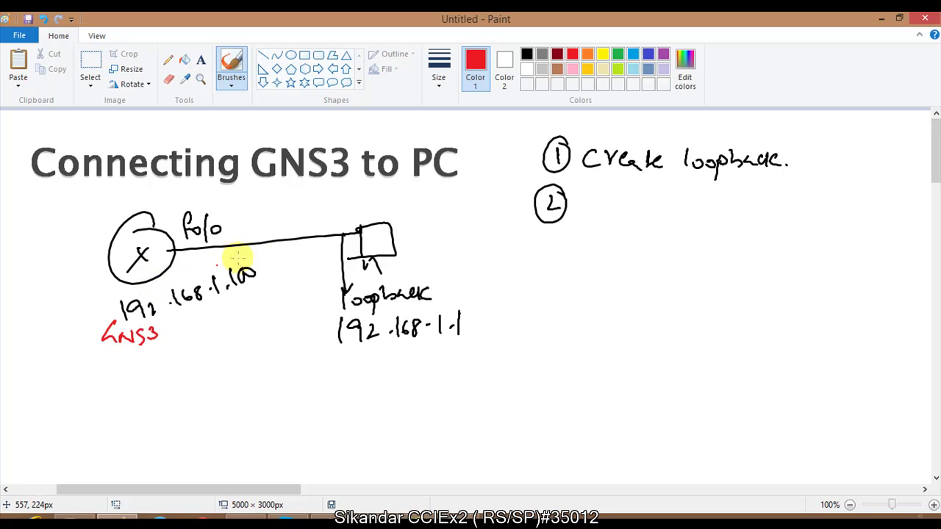
mouse_move(178, 250)
mouse_down()
mouse_move(378, 240)
mouse_move(369, 248)
mouse_move(362, 234)
mouse_move(360, 257)
mouse_move(377, 232)
mouse_move(376, 270)
mouse_up()
drag(367, 316, 416, 313)
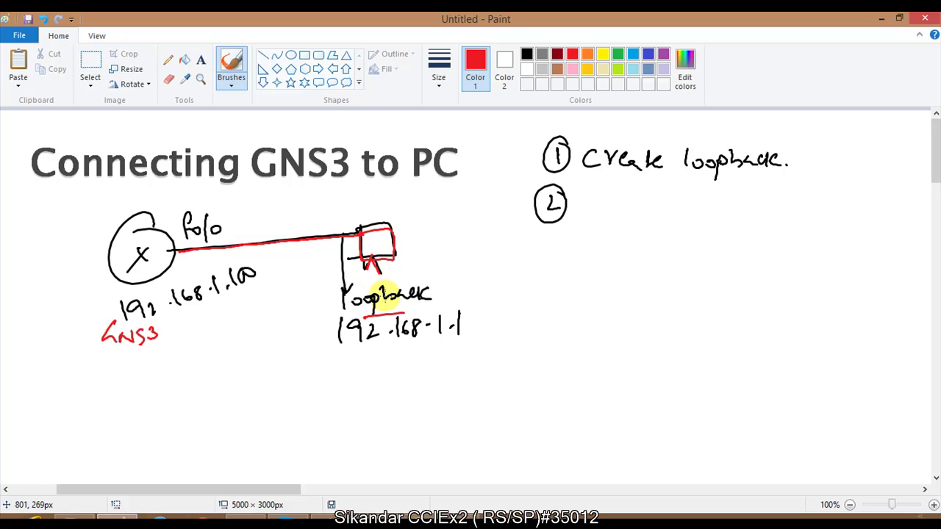
Strike through item 1 in red, underline "Create loopback" and write "(Microsoft)" after it
drag(531, 165, 560, 151)
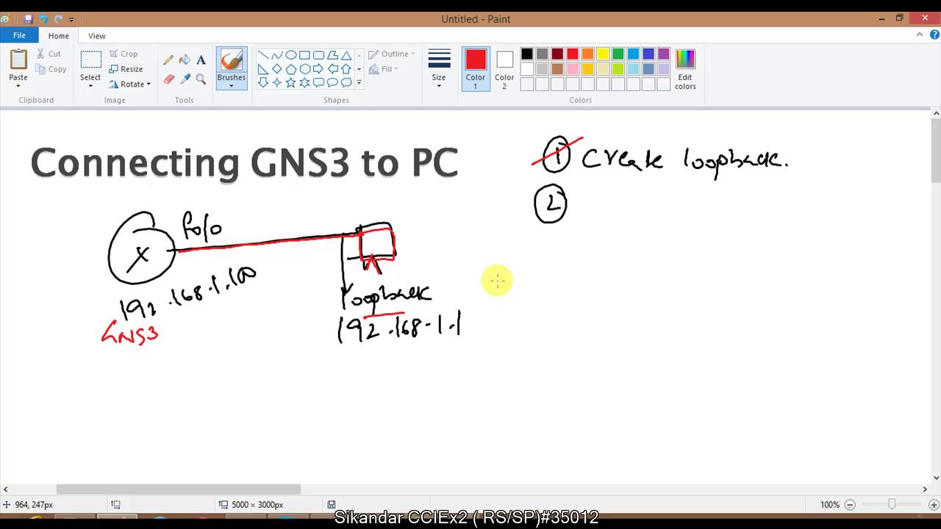
mouse_move(218, 375)
mouse_down()
mouse_move(231, 389)
mouse_move(281, 375)
mouse_move(272, 413)
mouse_up()
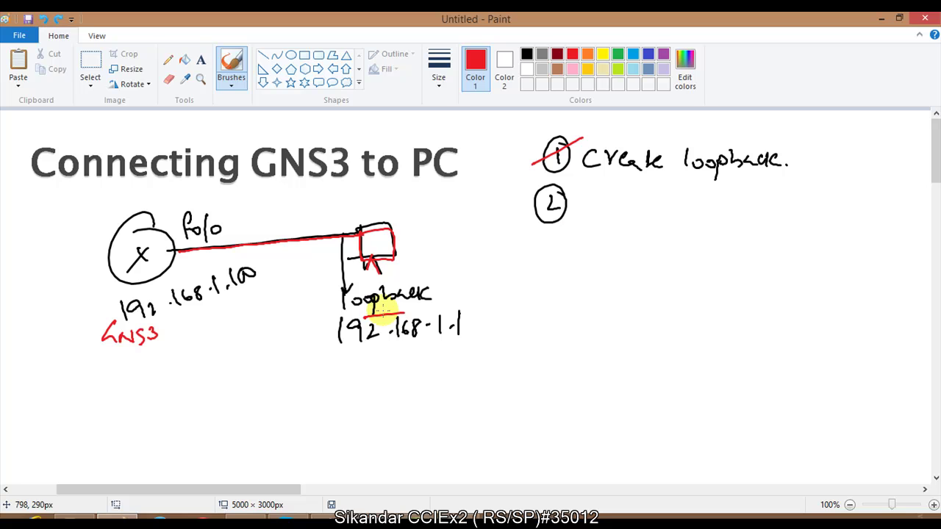
drag(630, 183, 772, 183)
mouse_move(803, 144)
mouse_down()
mouse_move(806, 174)
mouse_move(801, 158)
mouse_move(857, 164)
mouse_move(857, 156)
mouse_move(903, 181)
mouse_up()
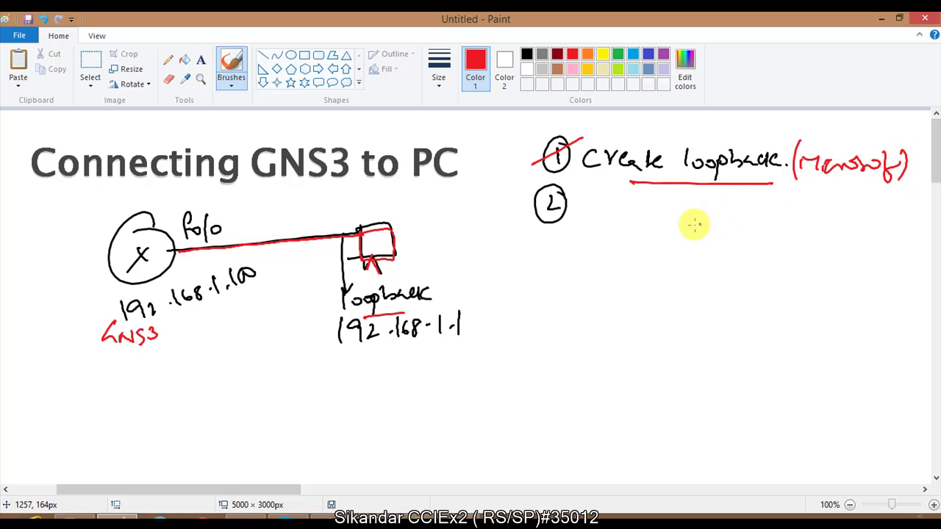
drag(338, 223, 335, 229)
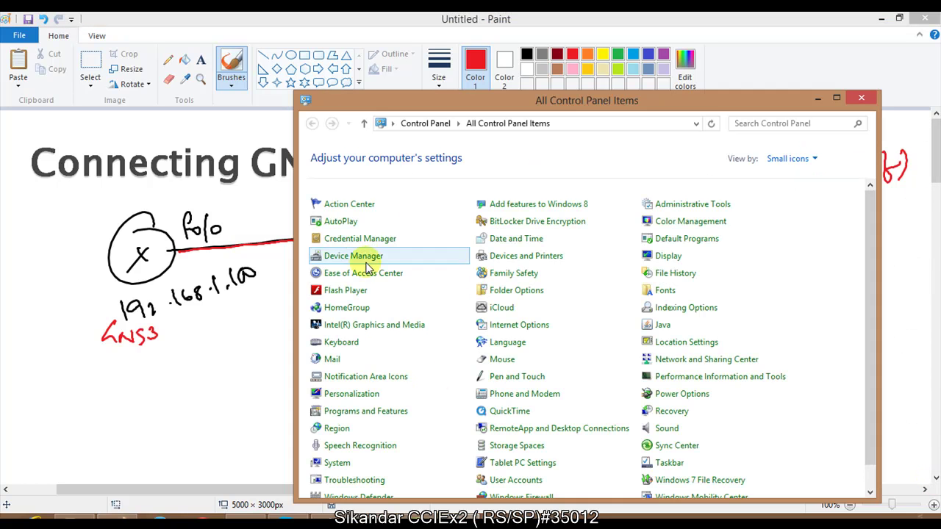
Start the Add Hardware wizard for the computer in Device Manager and choose to install hardware manually selected from a list
click(362, 262)
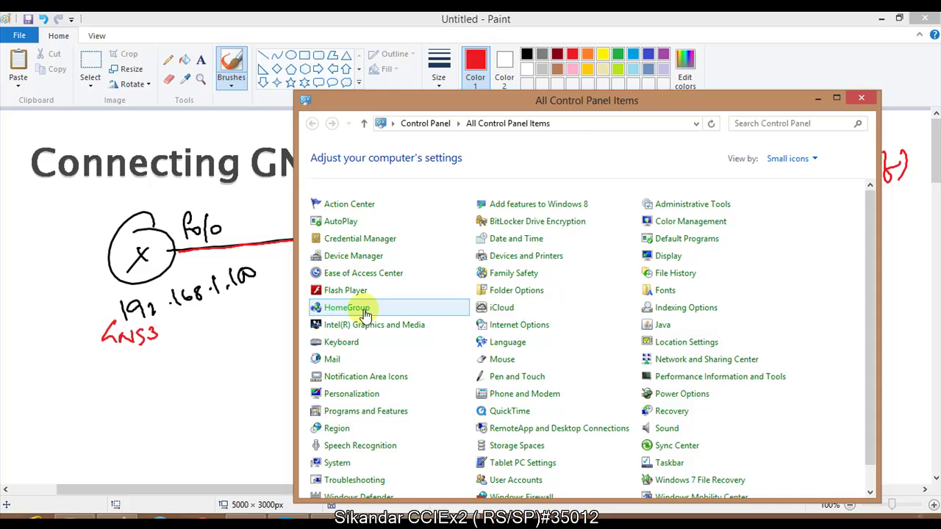
right_click(94, 105)
click(122, 124)
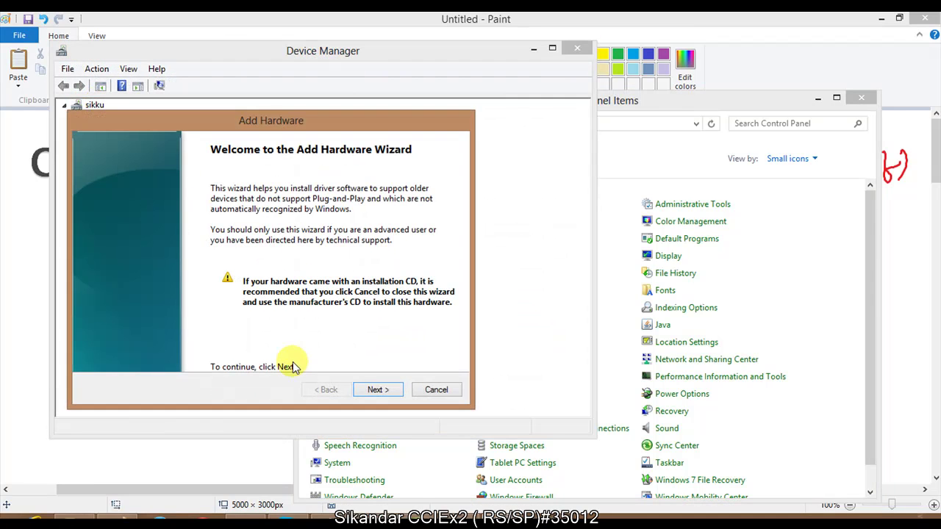
click(372, 389)
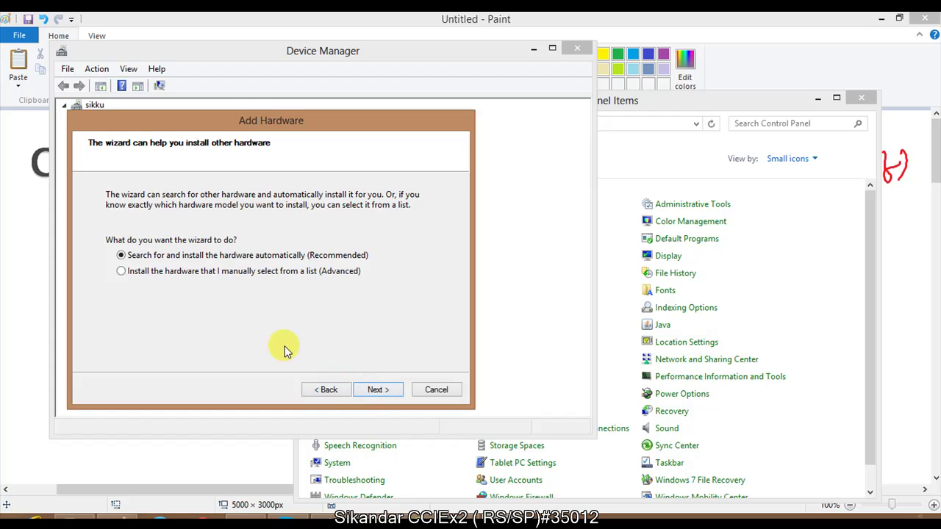
click(163, 277)
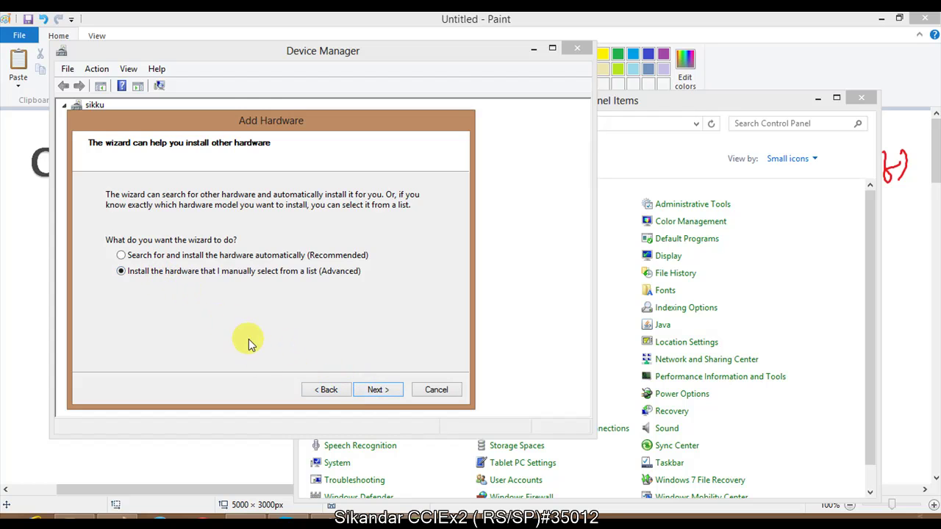
click(385, 390)
Choose Network adapters as the hardware type to install and continue to the adapter selection
click(158, 294)
scroll(163, 307, down, 8)
scroll(180, 312, down, 1)
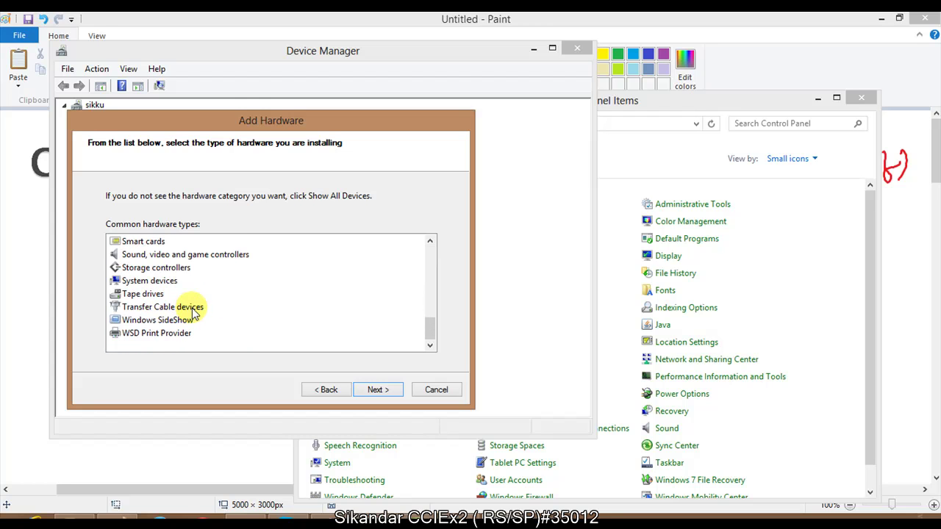
scroll(157, 311, up, 3)
scroll(157, 318, up, 1)
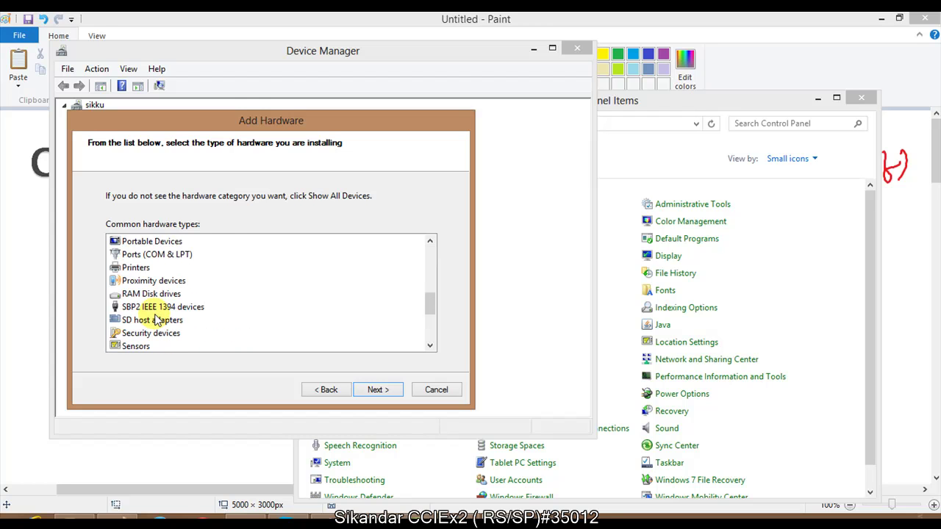
scroll(156, 324, up, 2)
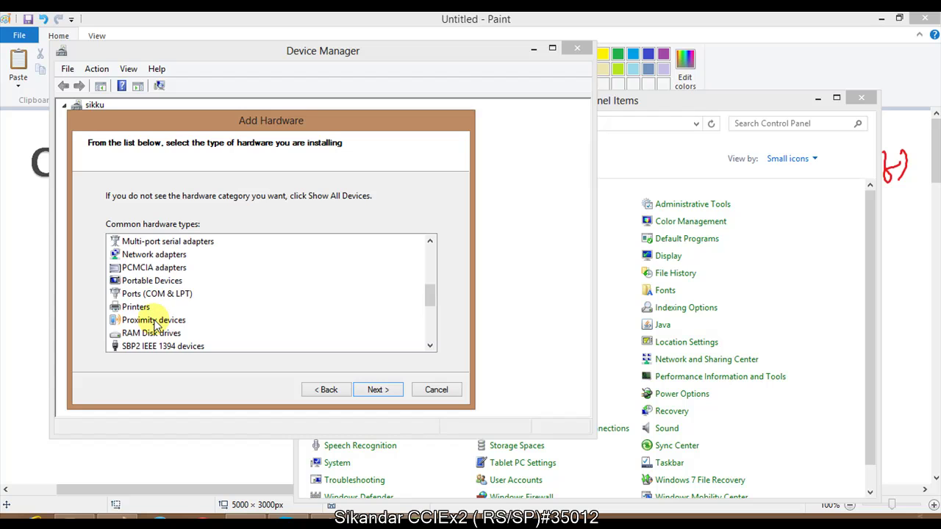
click(157, 295)
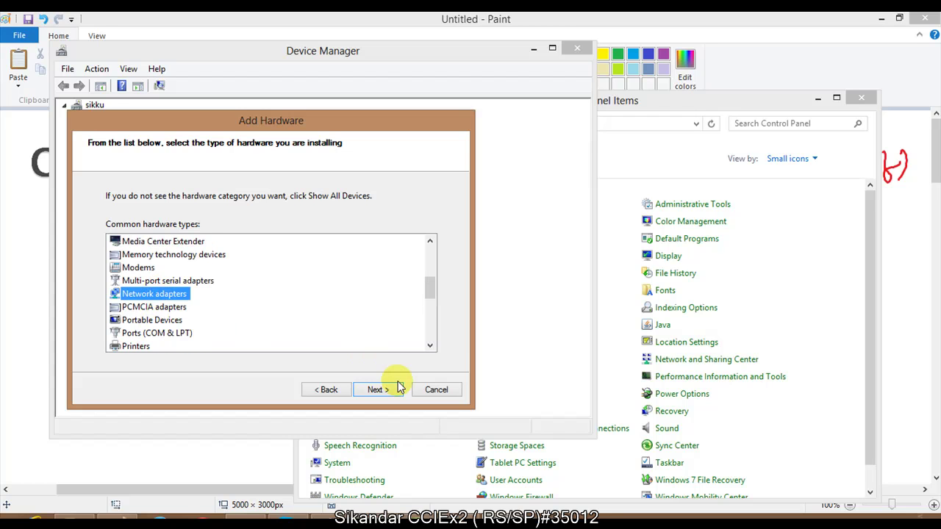
click(375, 389)
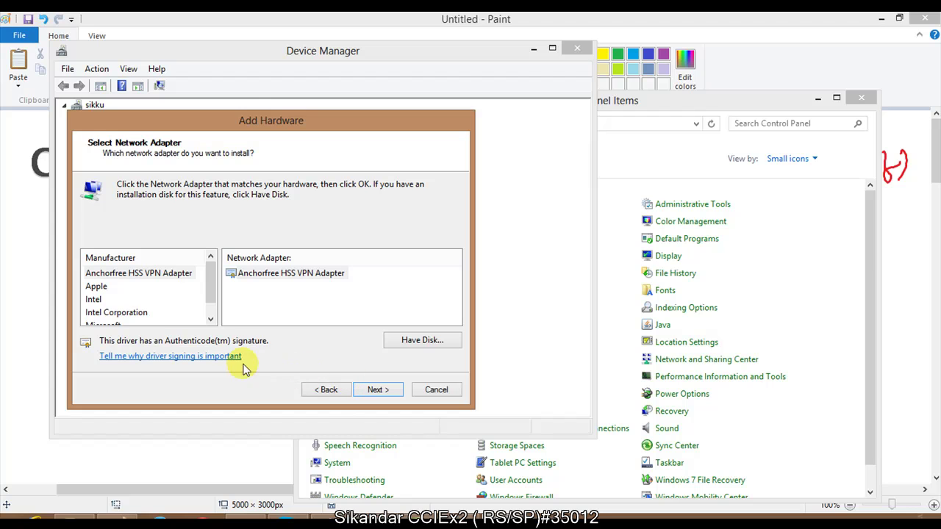
Select the Microsoft KM-TEST Loopback Adapter from the manufacturer Microsoft and continue to the installation confirmation
drag(209, 292, 210, 305)
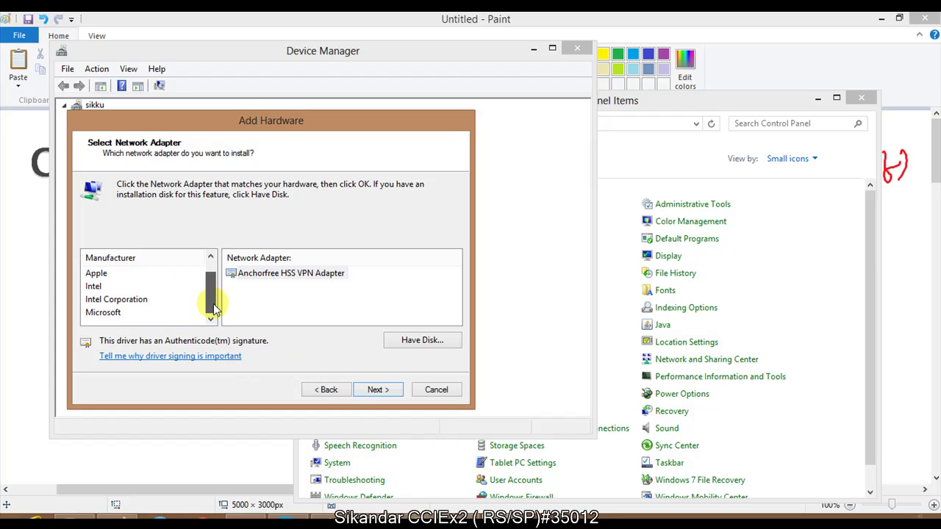
click(112, 313)
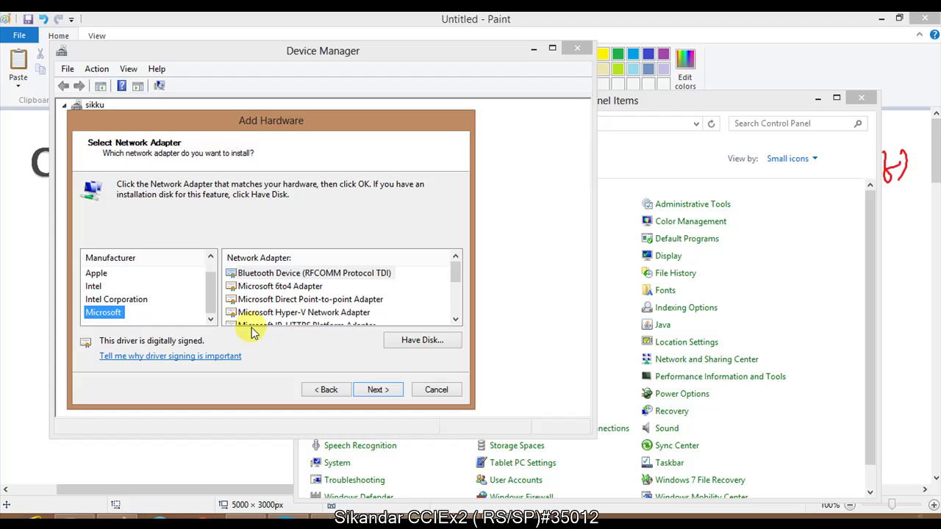
click(279, 299)
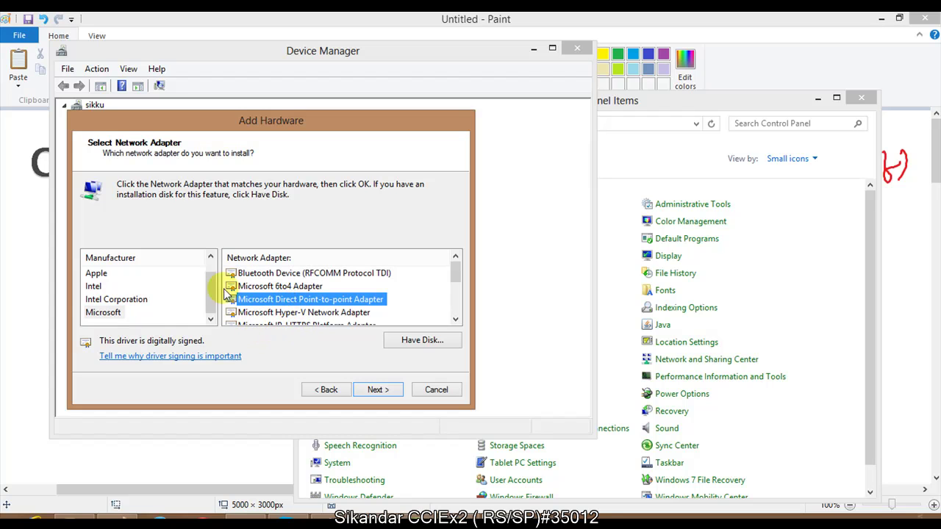
scroll(299, 303, down, 1)
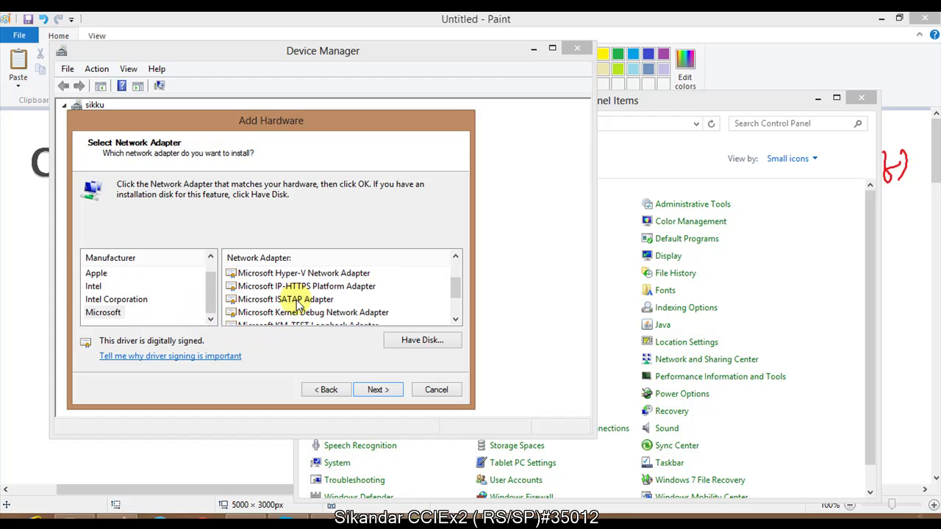
click(294, 313)
scroll(285, 314, up, 1)
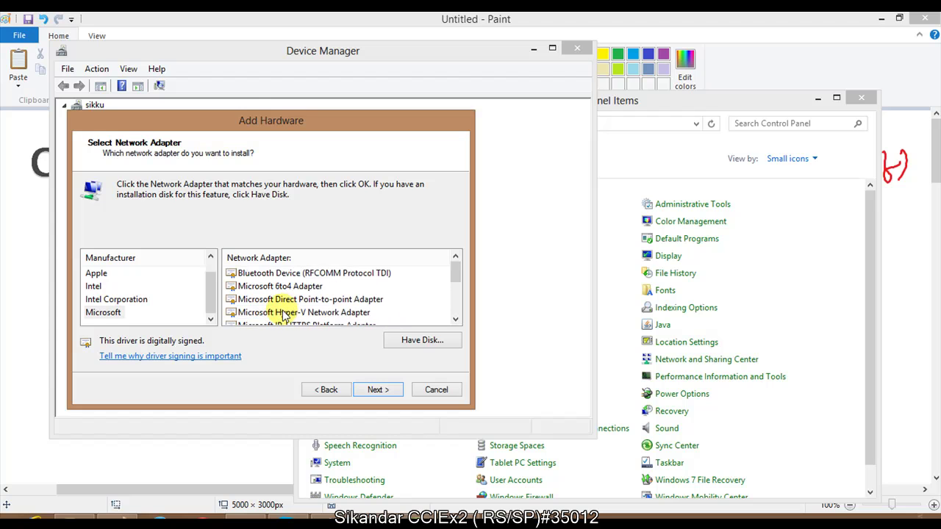
scroll(281, 316, down, 2)
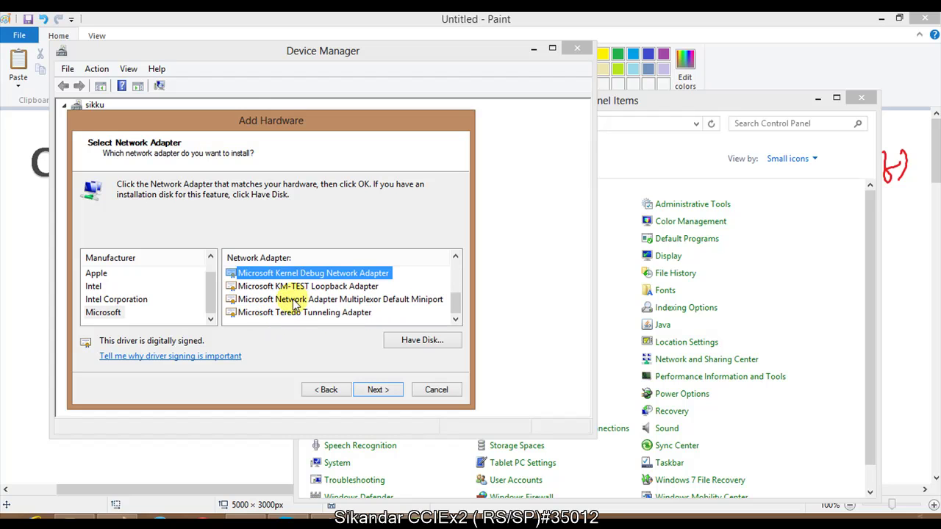
click(289, 286)
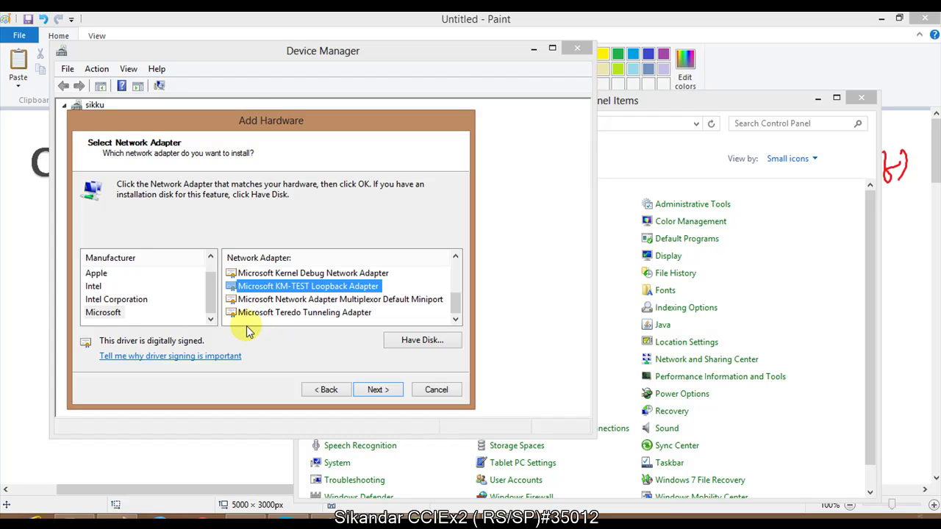
click(372, 388)
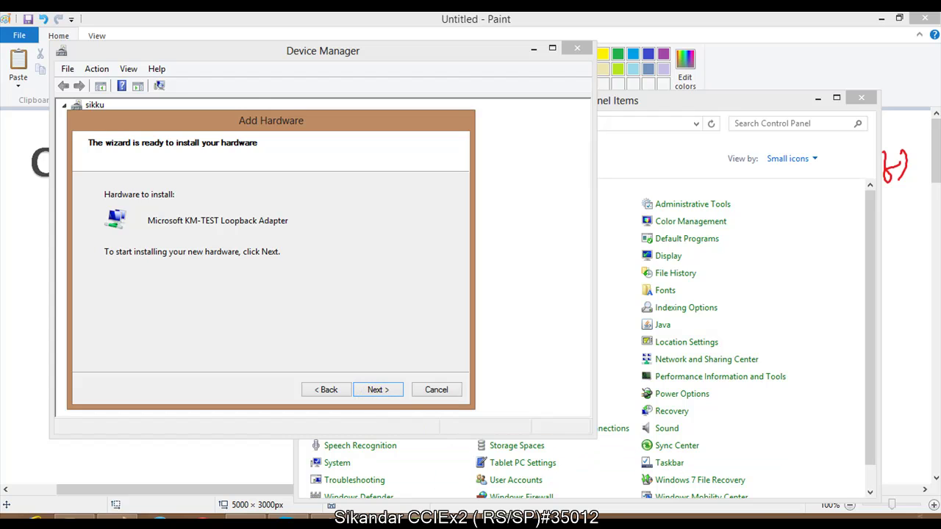
click(789, 523)
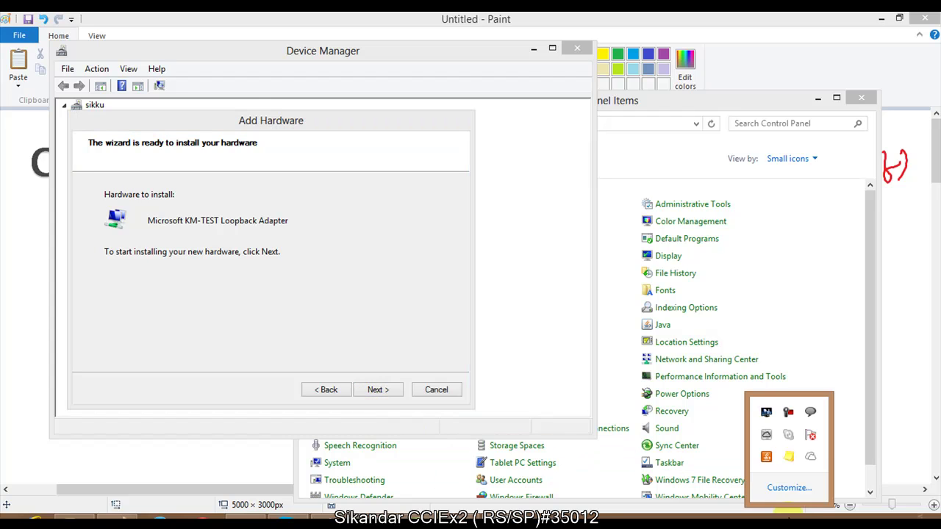
click(788, 414)
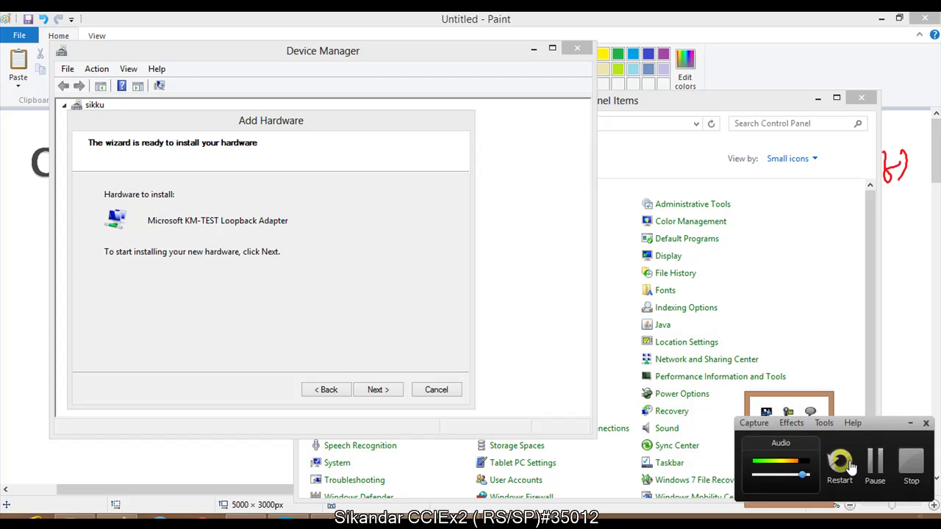
click(874, 462)
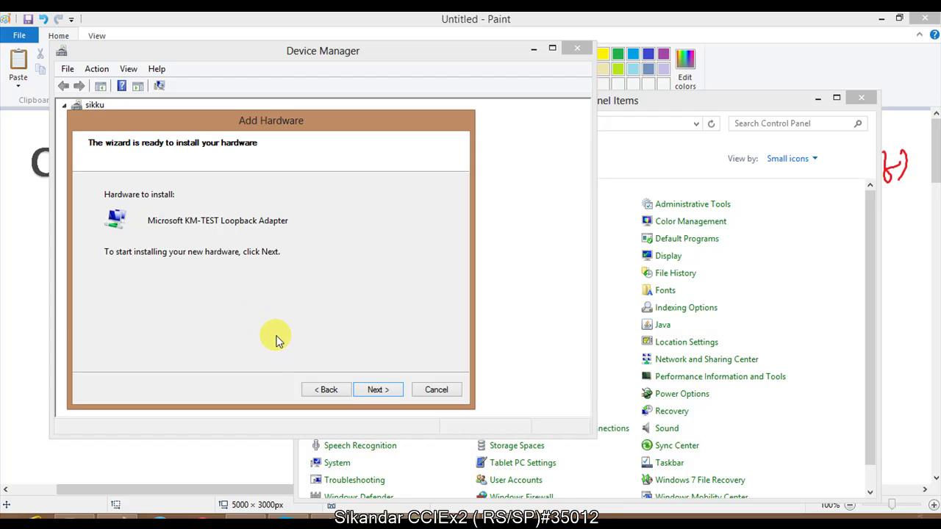
Cancel the Add Hardware wizard and close Device Manager and Control Panel
click(435, 391)
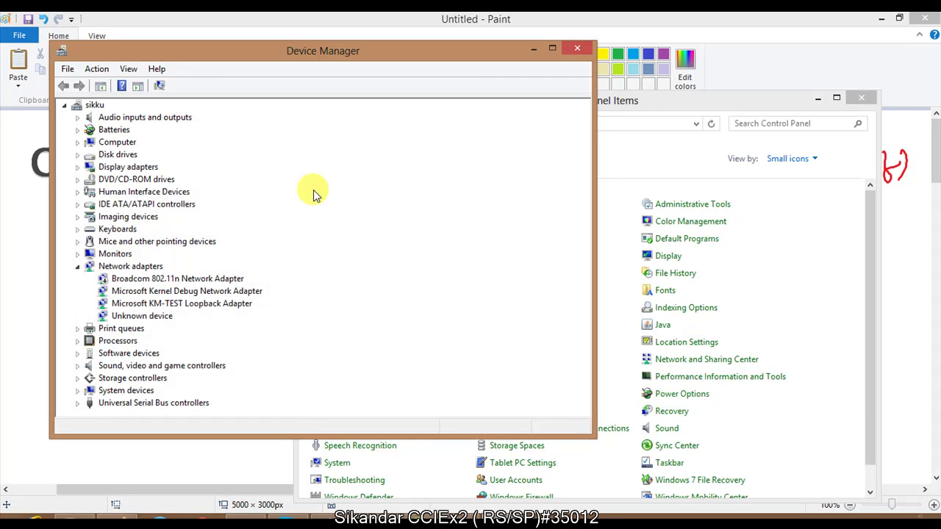
click(577, 50)
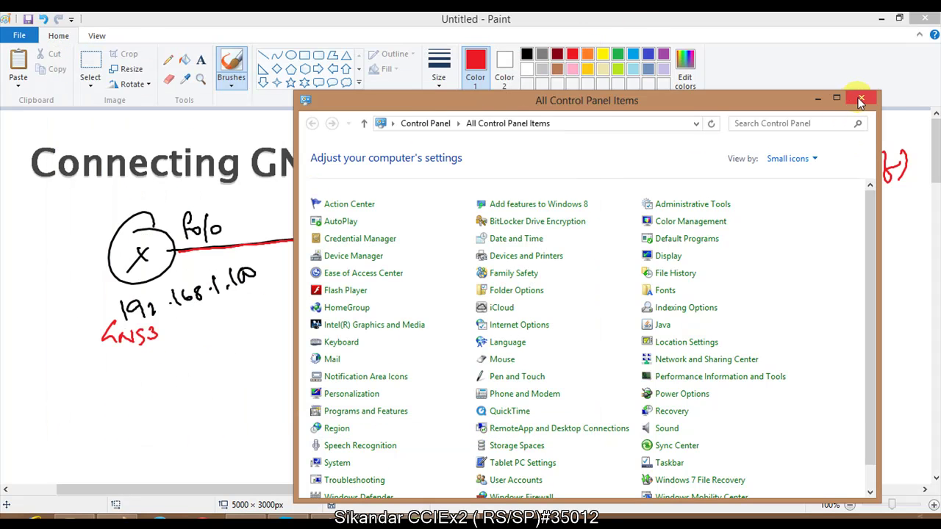
click(860, 99)
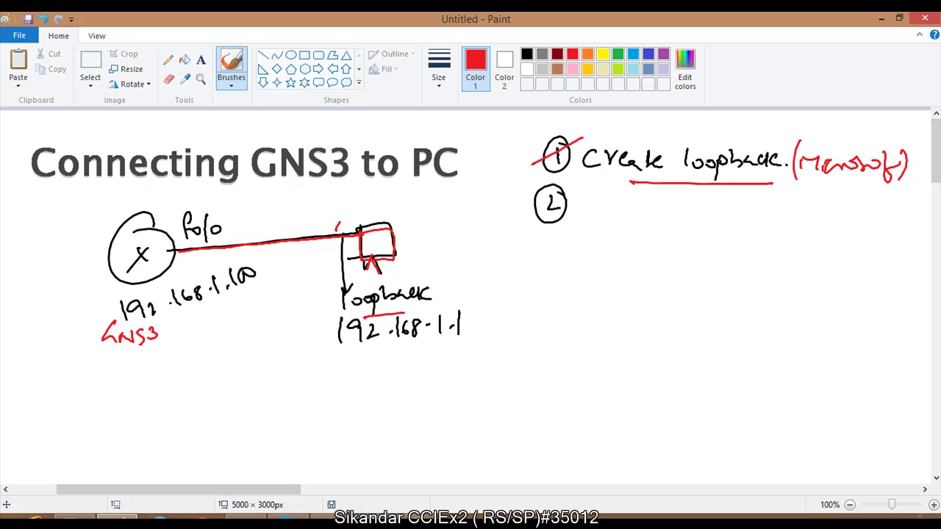
Open the Network and Sharing Center
right_click(875, 523)
click(788, 508)
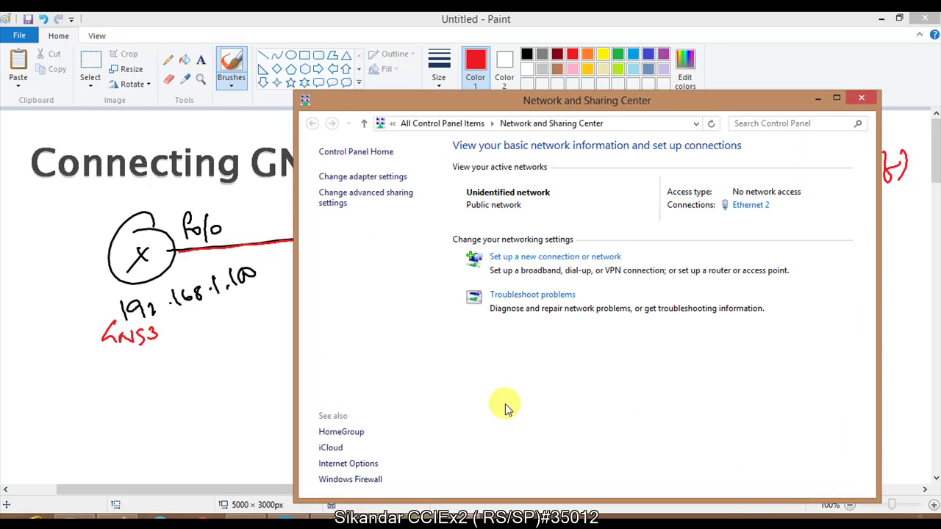
Open the Internet Protocol Version 4 properties of the Ethernet 2 loopback adapter
click(356, 176)
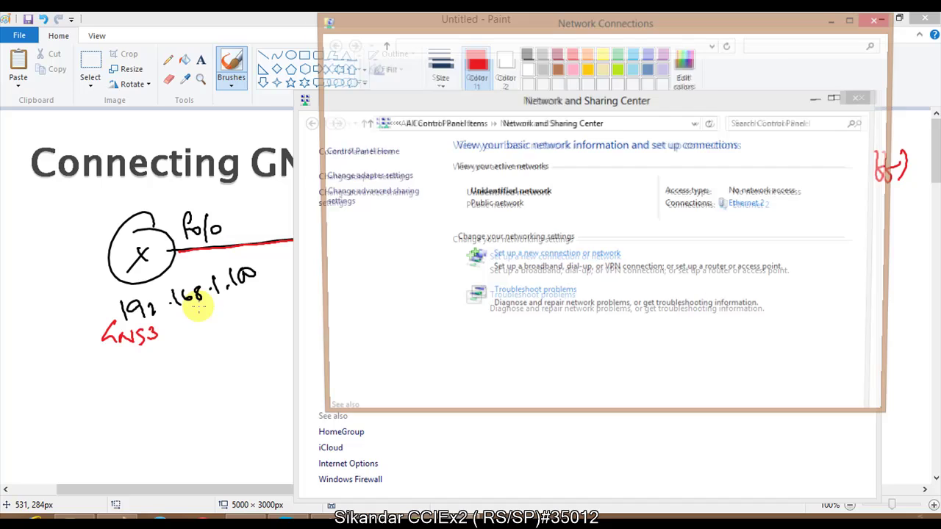
click(360, 110)
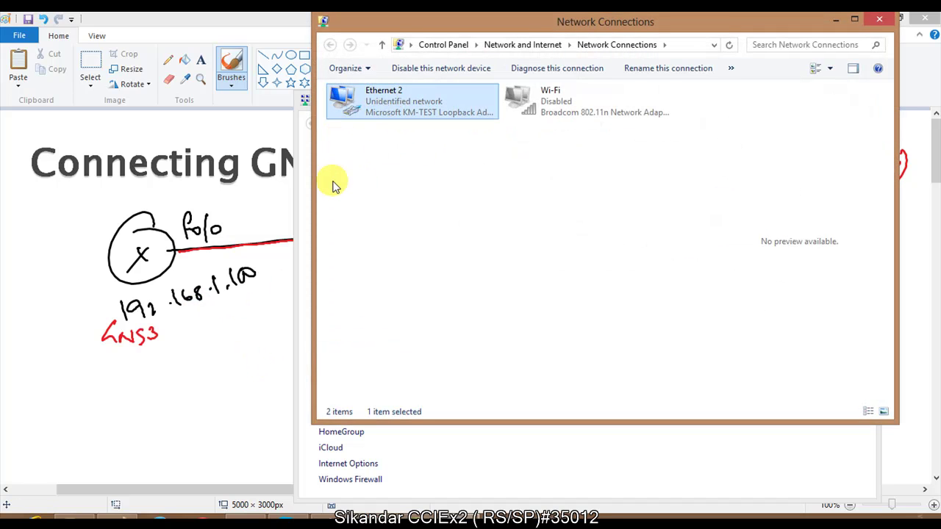
right_click(373, 107)
click(416, 236)
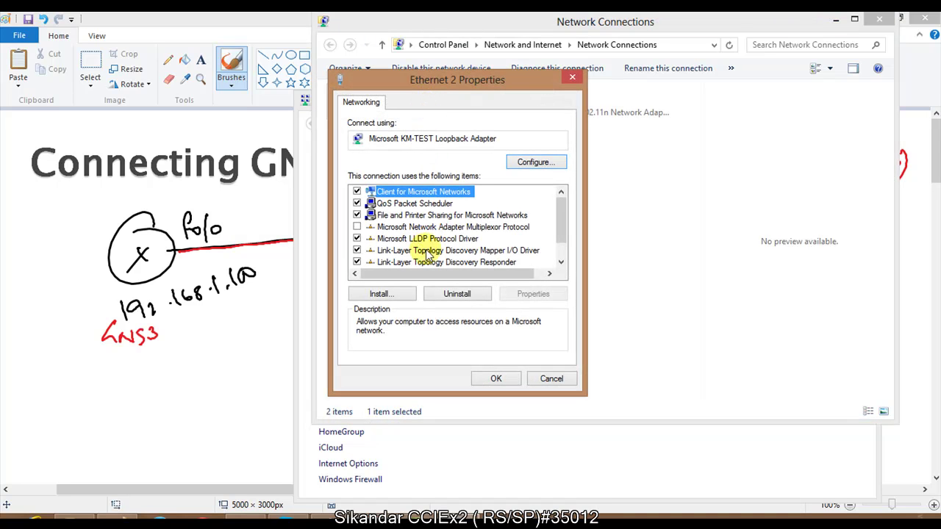
click(434, 250)
scroll(423, 261, down, 1)
double_click(441, 263)
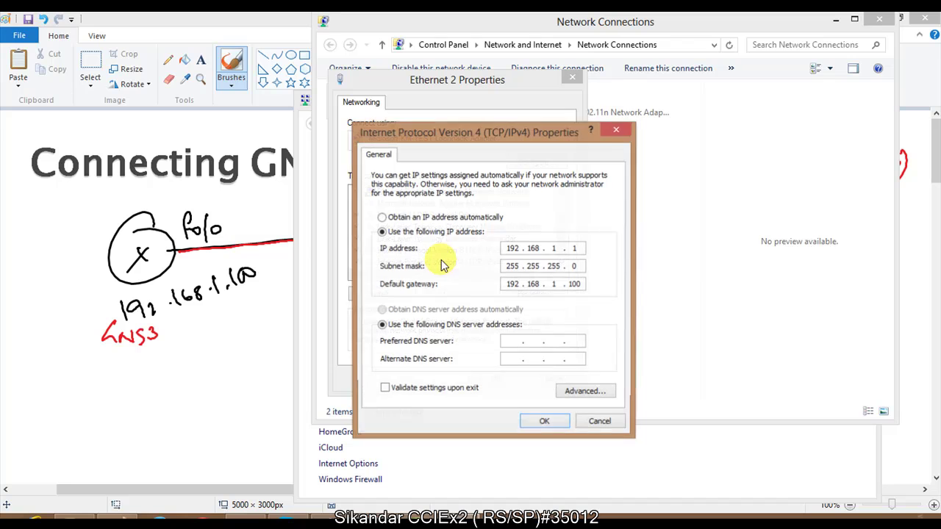
Review the loopback adapter's IP address and default gateway, and underline the matching router address 192.168.1.100 in the Paint sketch
drag(431, 130, 459, 130)
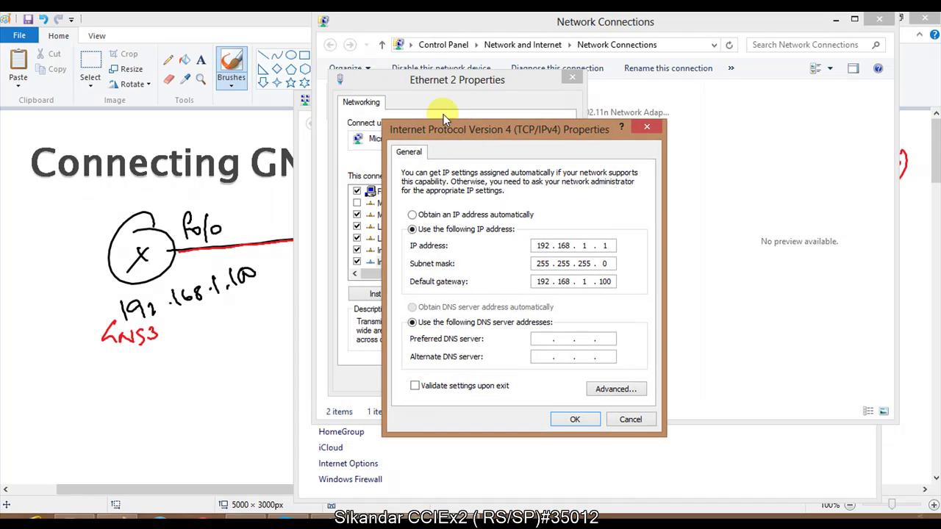
double_click(563, 246)
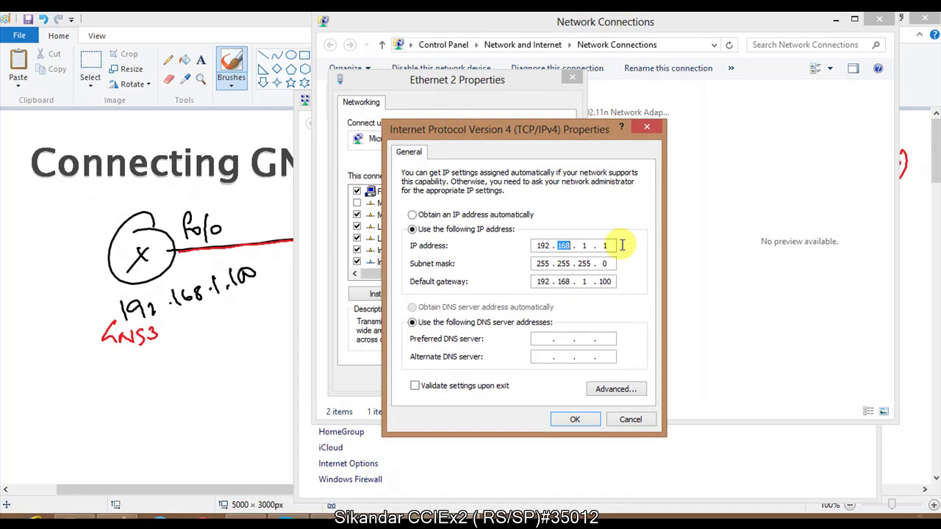
double_click(563, 282)
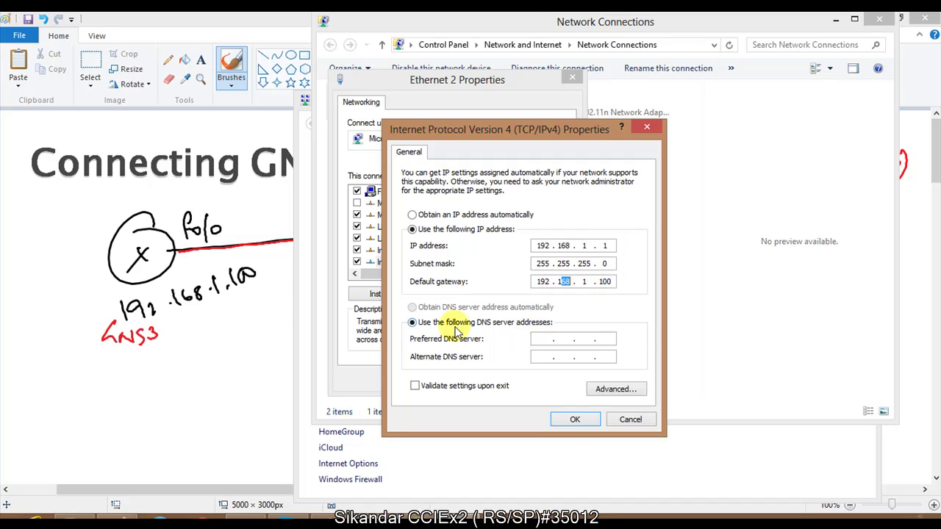
click(220, 331)
drag(180, 314, 266, 298)
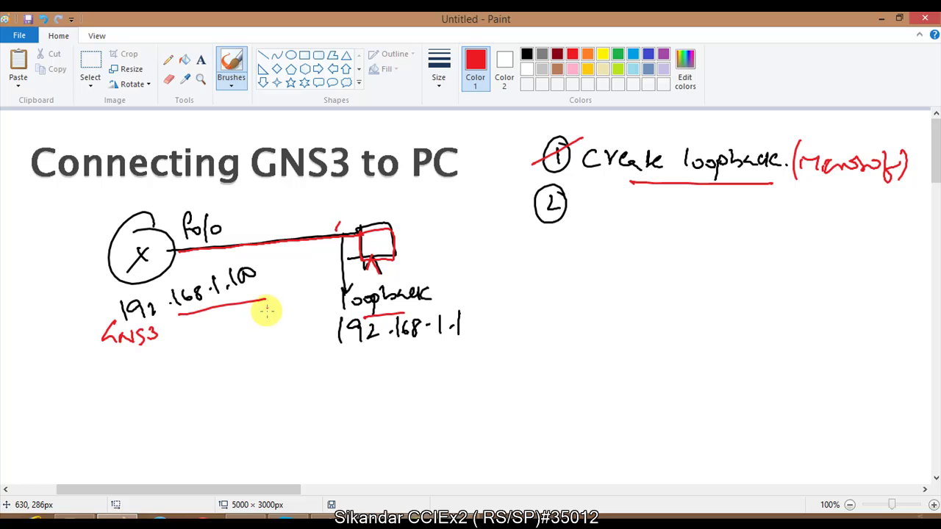
Return to the IPv4 settings, confirm them and the Ethernet 2 properties, and close Network Connections
key(alt+Tab)
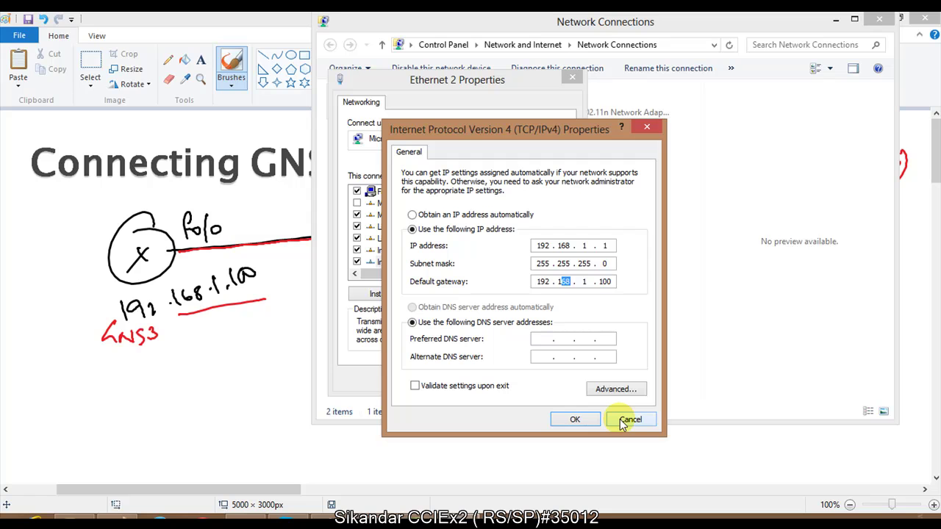
click(584, 420)
click(490, 380)
click(877, 20)
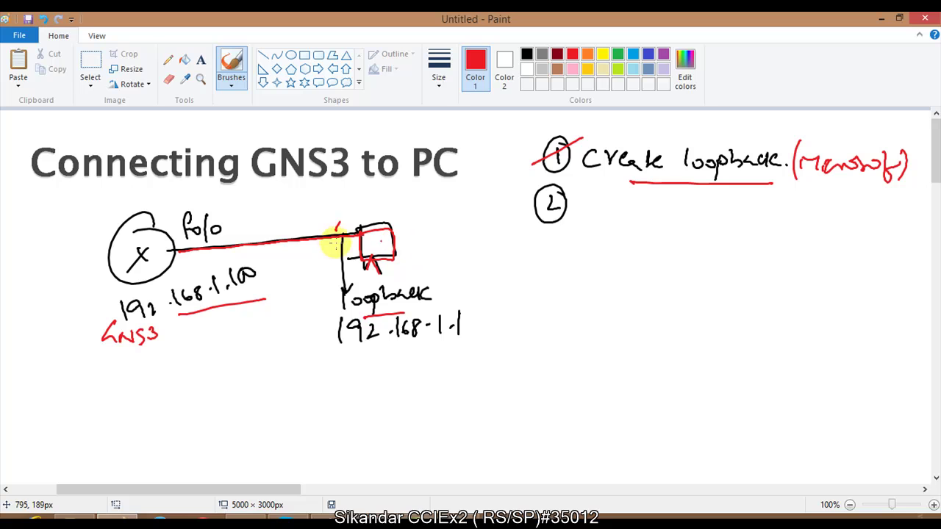
Circle the PC and its loopback address in the sketch, and undo the circle along with the preceding red annotations
mouse_move(426, 230)
mouse_down()
mouse_move(387, 210)
mouse_move(339, 227)
mouse_move(306, 310)
mouse_move(328, 331)
mouse_move(457, 306)
mouse_move(440, 223)
mouse_move(400, 211)
mouse_up()
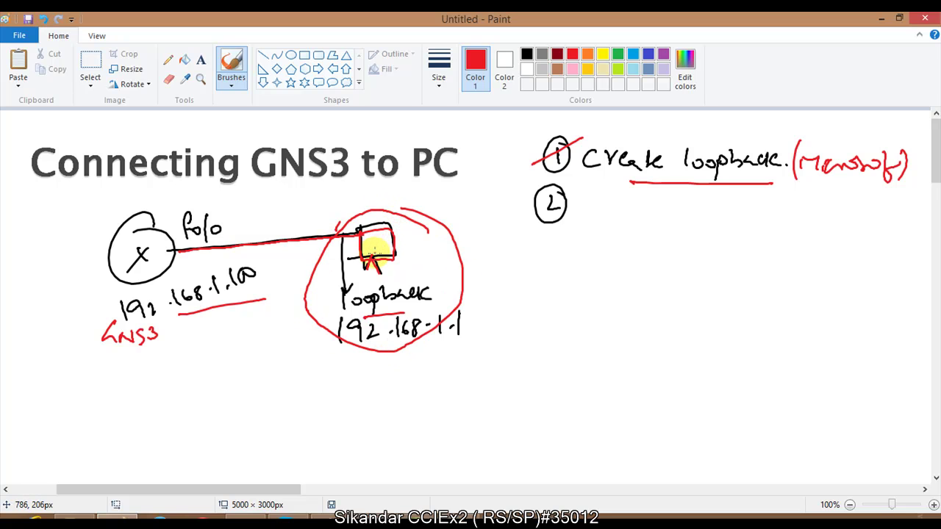
key(ctrl+z)
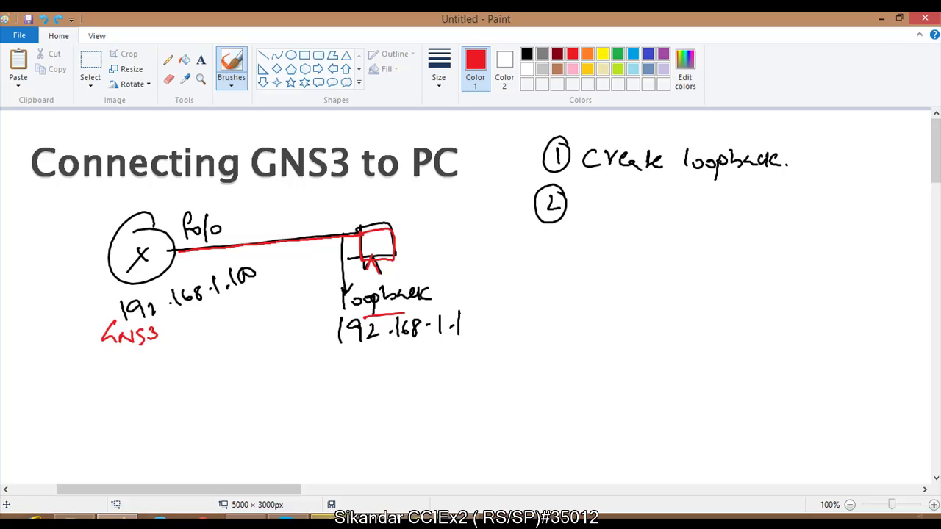
Switch to the GNS3 project window
click(325, 521)
click(372, 485)
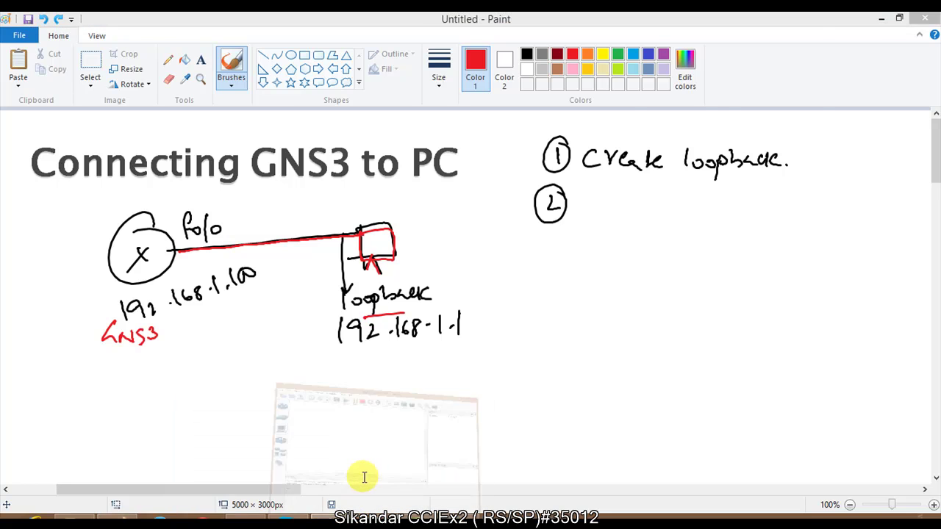
click(325, 522)
click(321, 413)
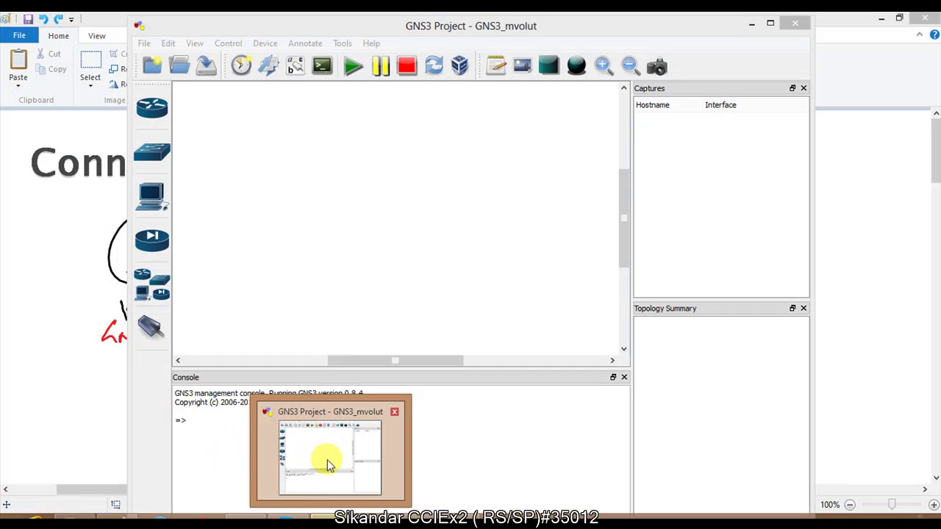
Try to add a Router c3600 to the GNS3 workspace, dismiss the working directory warning and close the project window
click(152, 108)
drag(207, 141, 199, 147)
mouse_move(410, 197)
mouse_down()
mouse_move(365, 214)
mouse_move(410, 173)
mouse_move(427, 177)
mouse_move(398, 162)
mouse_move(413, 178)
mouse_up()
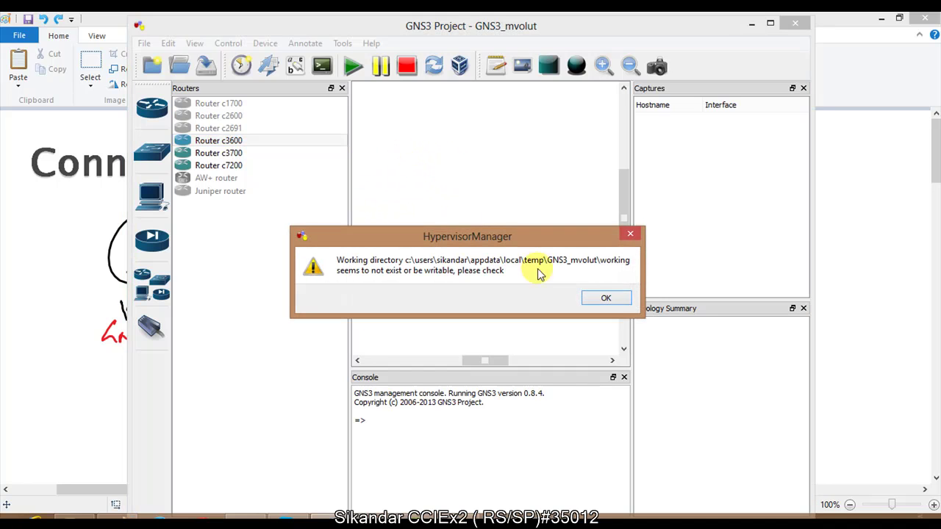
click(607, 299)
click(607, 297)
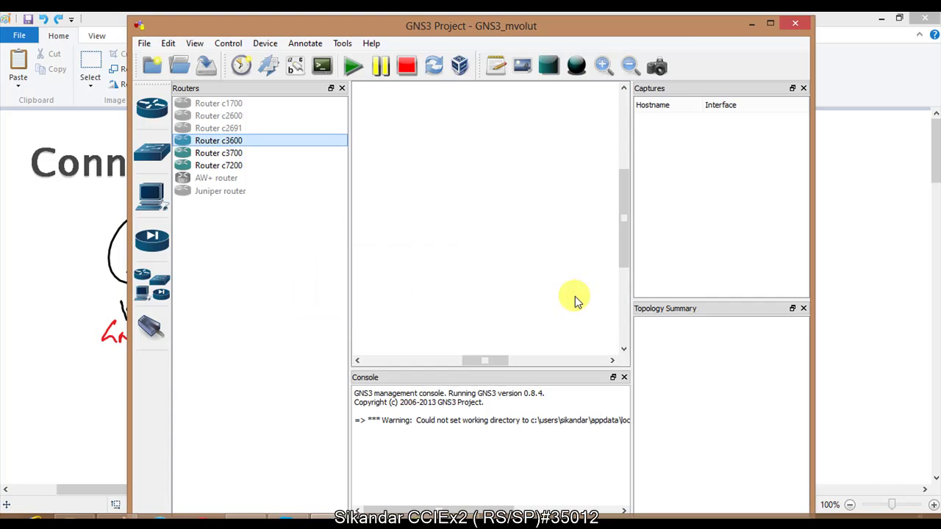
click(795, 24)
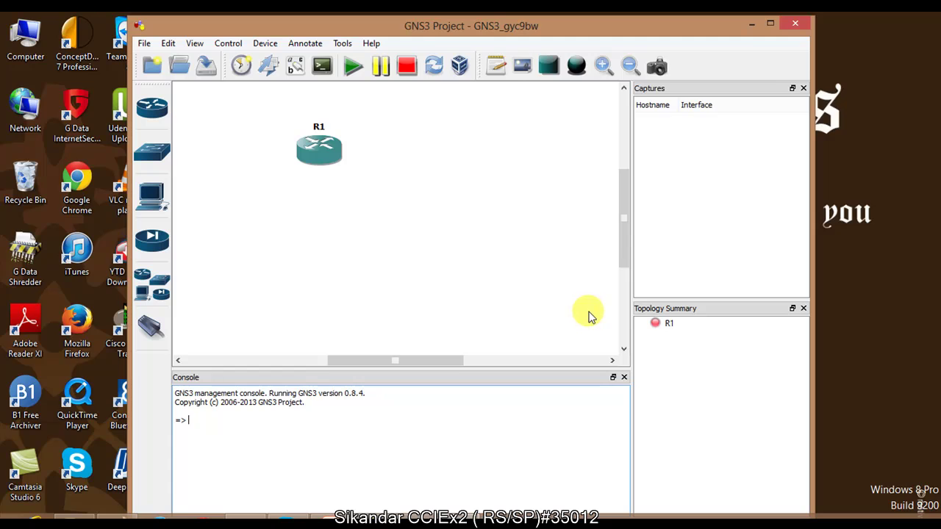
Maximize the new GNS3 project window and place a Cloud device in the workspace below router R1
key(super+Up)
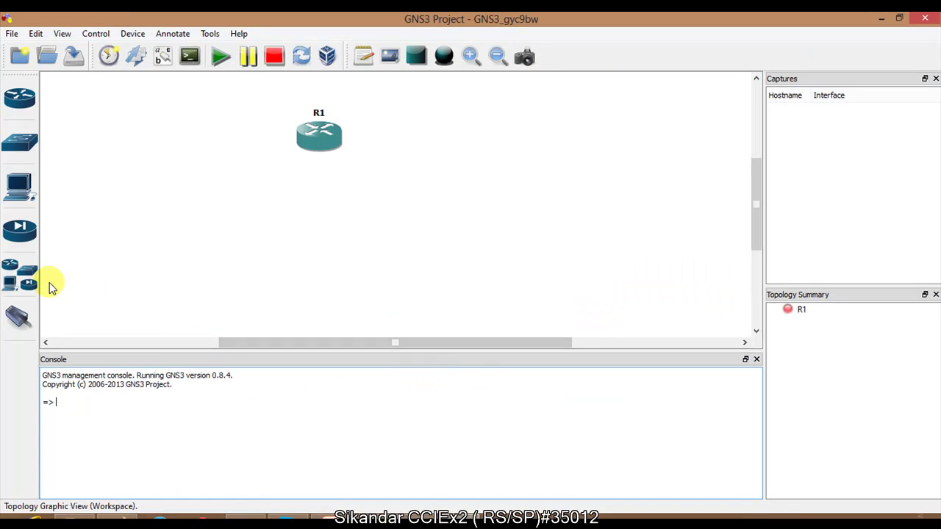
click(20, 278)
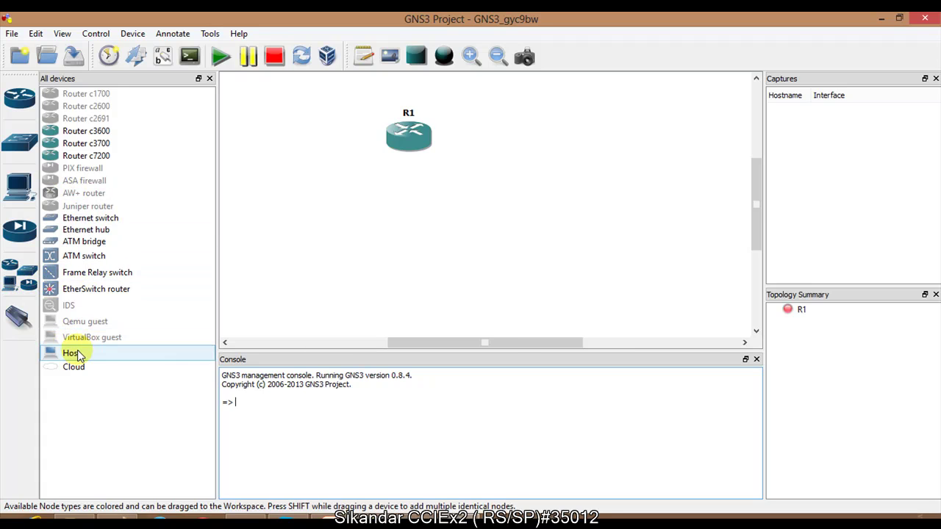
drag(84, 370, 306, 283)
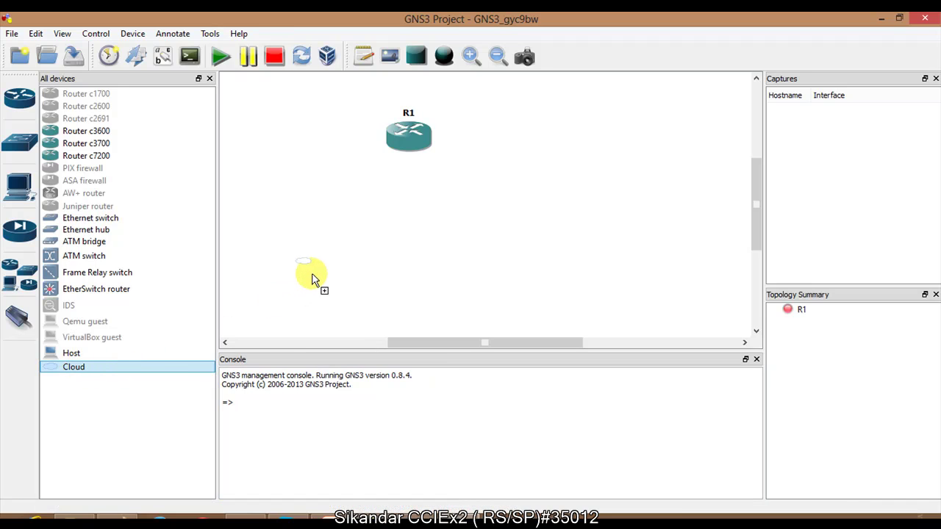
drag(312, 279, 313, 279)
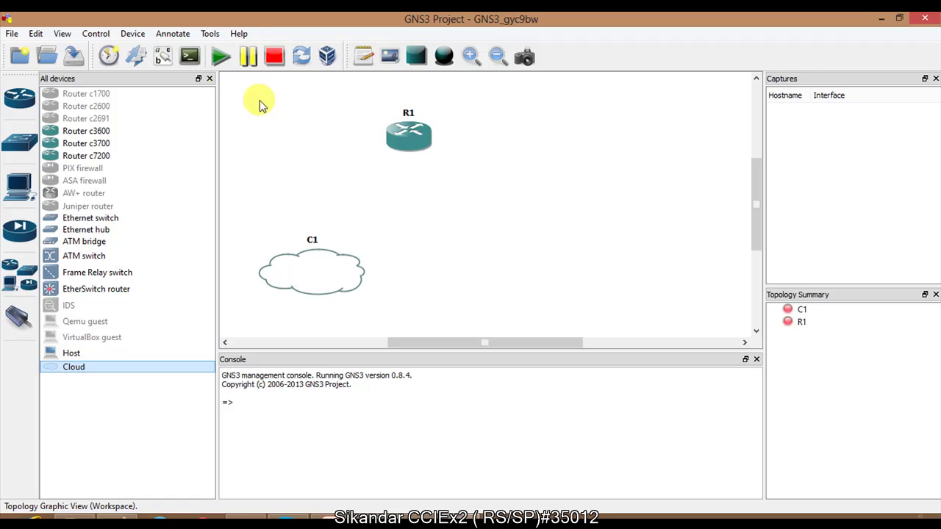
Try to start a link from router R1, dismiss the error and leave link mode
click(21, 294)
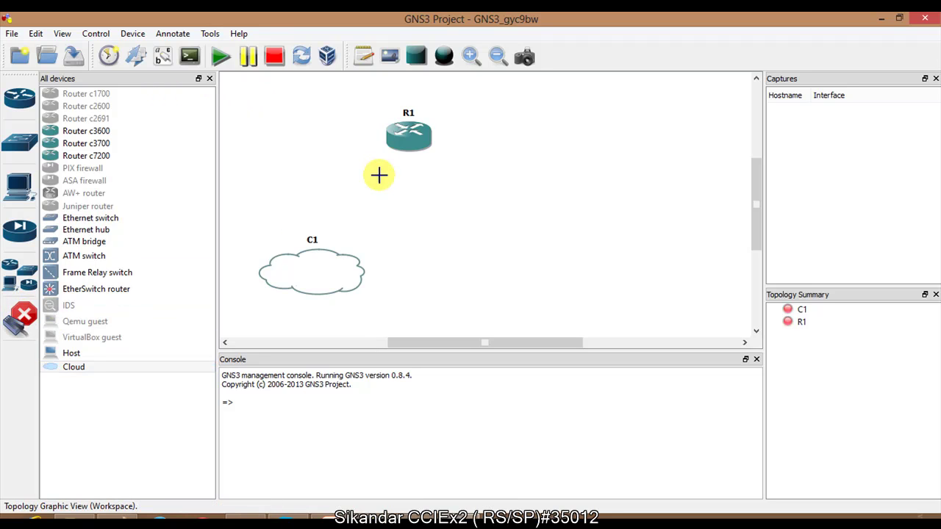
click(407, 145)
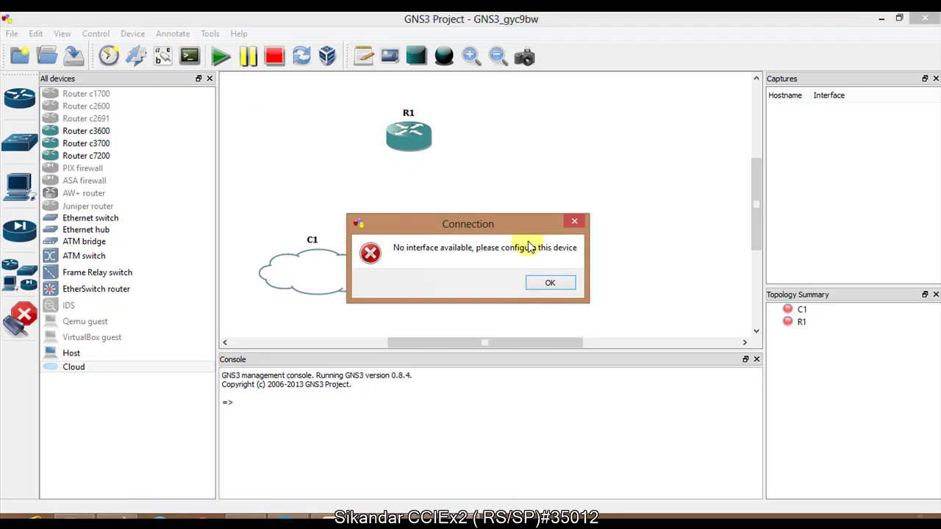
click(549, 284)
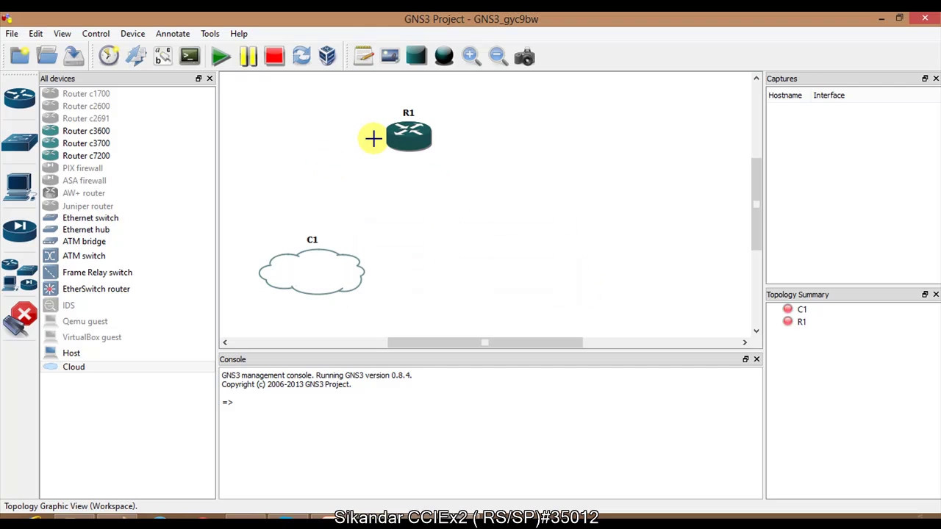
click(21, 315)
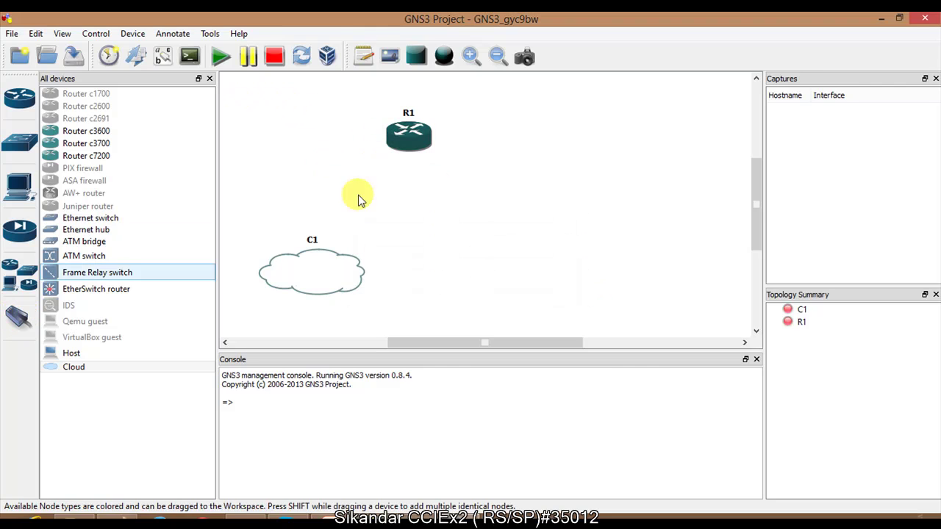
Configure router R1 with an NM-1FE-TX adapter in slot 0 and apply the change
right_click(417, 141)
click(448, 143)
click(276, 125)
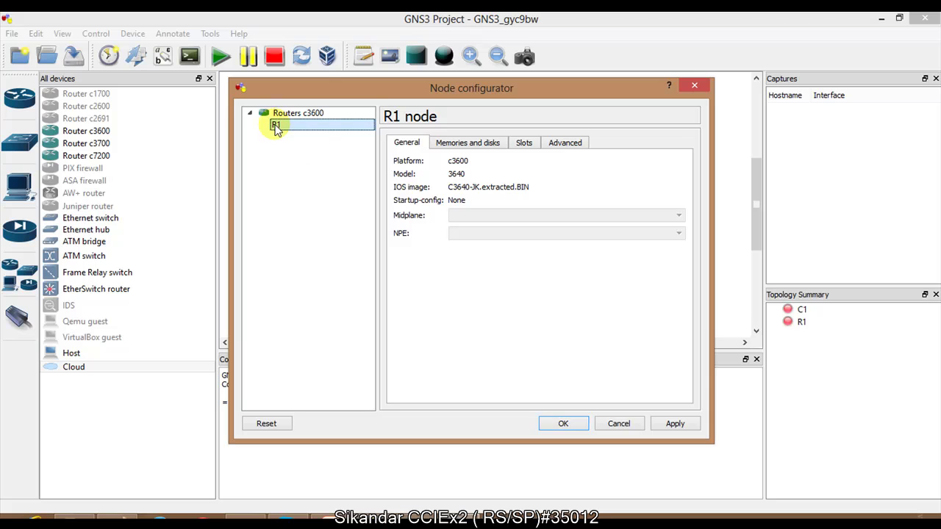
click(523, 143)
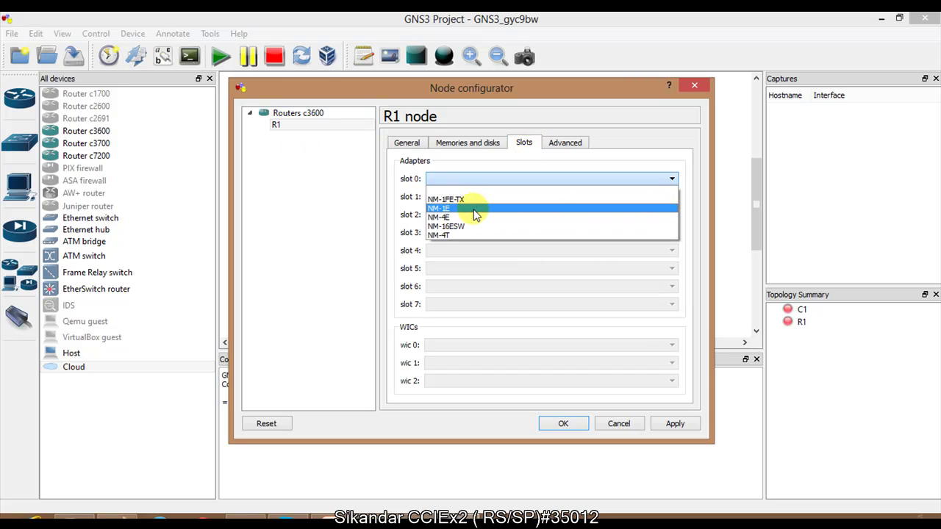
click(475, 197)
click(674, 423)
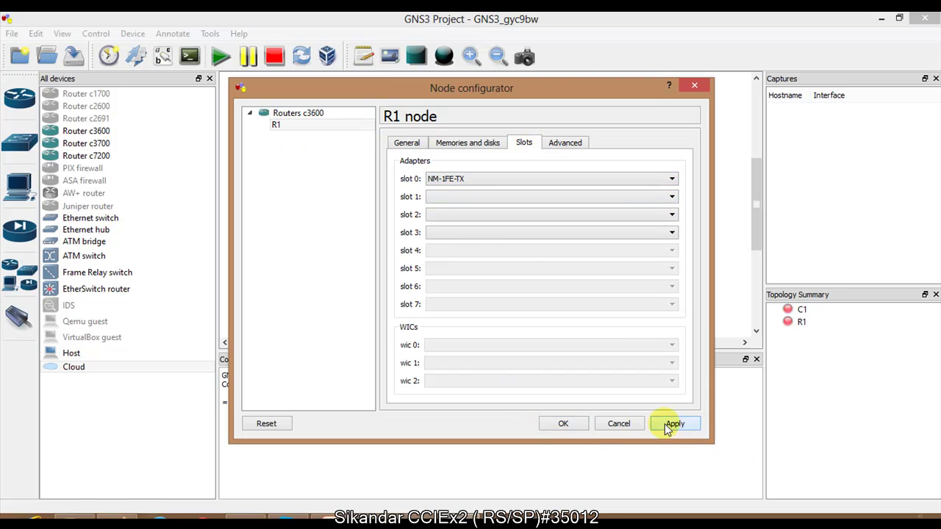
click(563, 423)
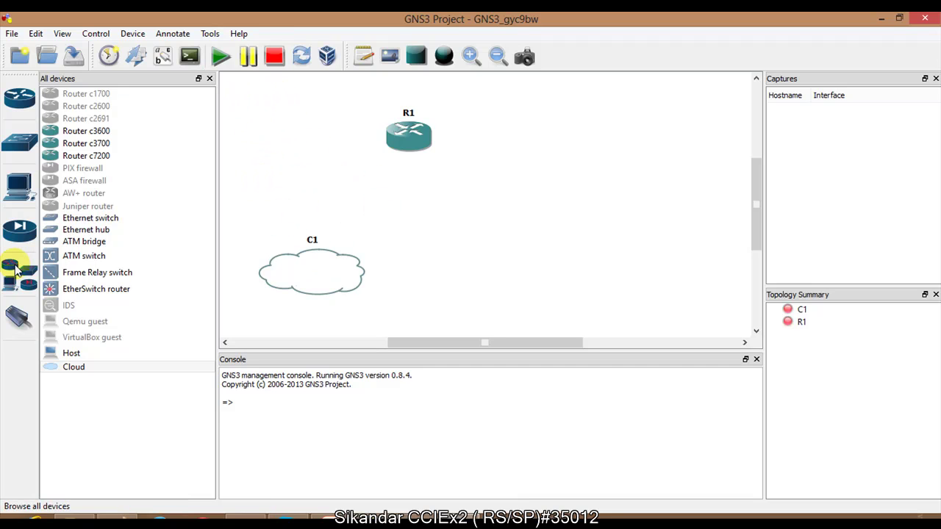
Try to link R1's f0/0 interface to cloud C1, dismiss the error and leave link mode
click(18, 317)
click(416, 147)
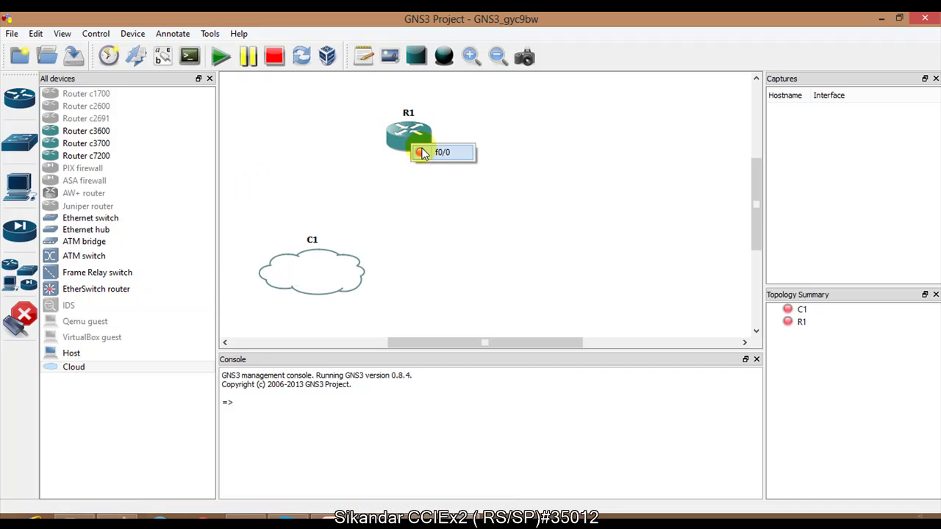
click(424, 152)
click(319, 271)
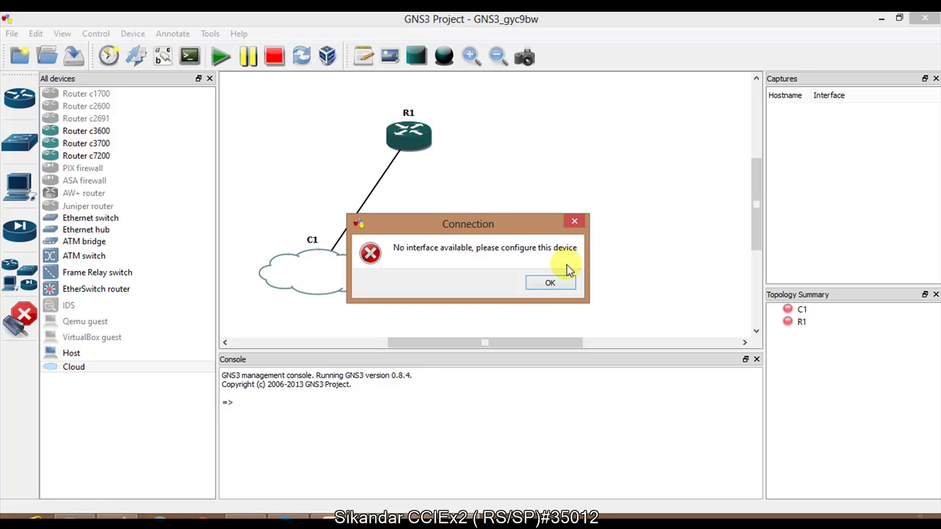
click(551, 284)
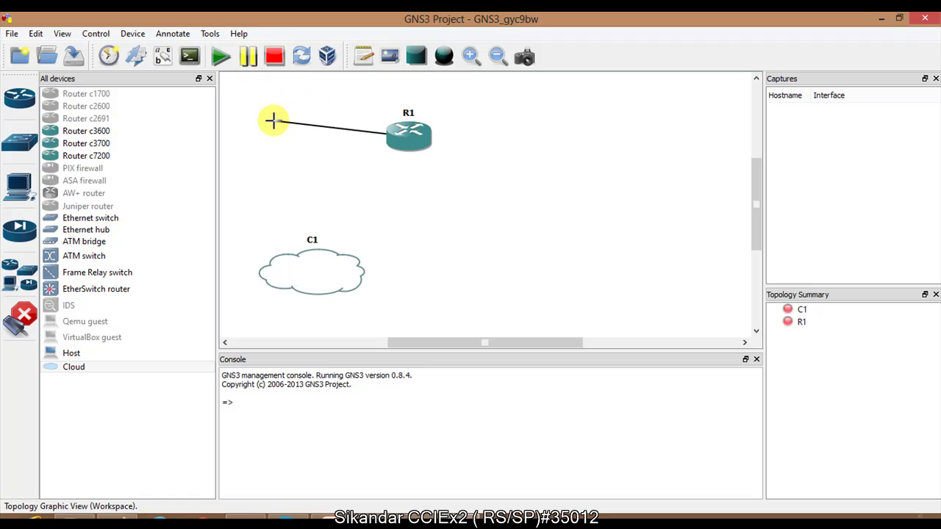
click(22, 314)
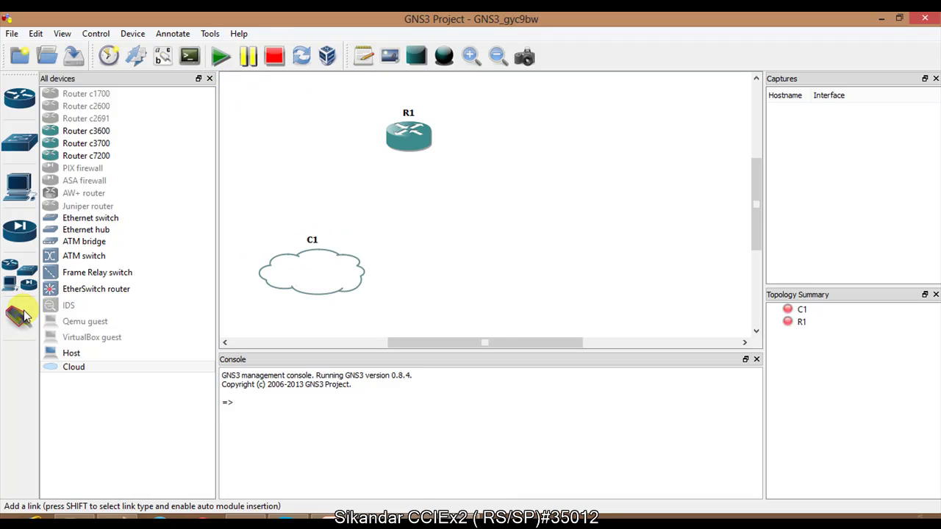
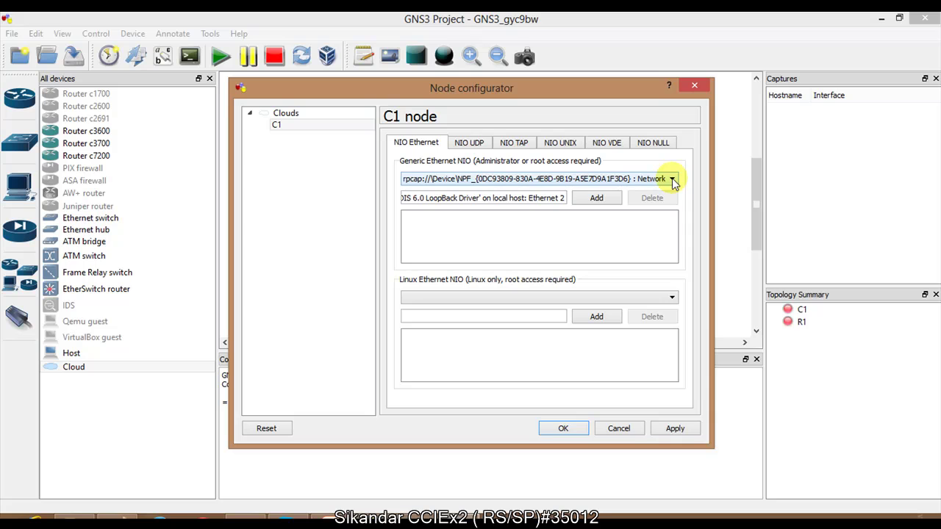
Select the loopback Ethernet 2 adapter as C1's generic Ethernet NIO and enable the PC's Wi-Fi adapter in Windows Network Connections
click(668, 179)
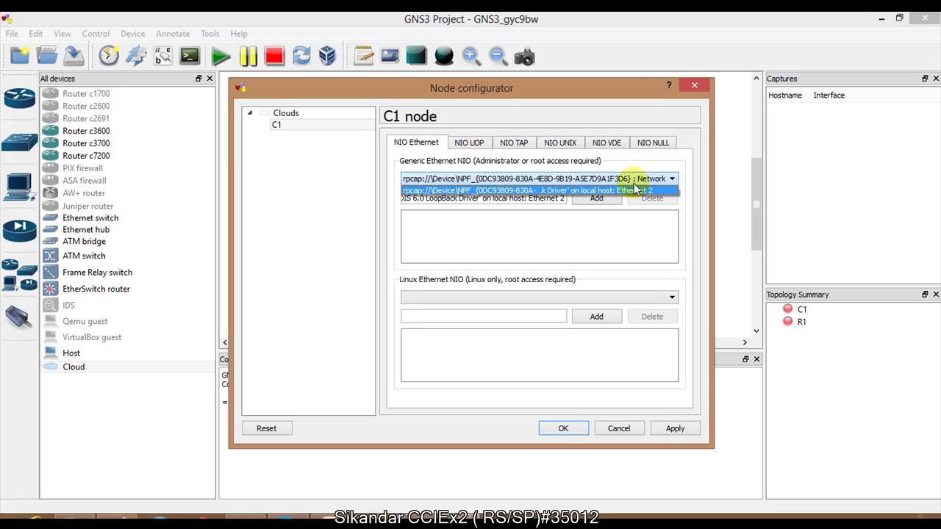
click(629, 191)
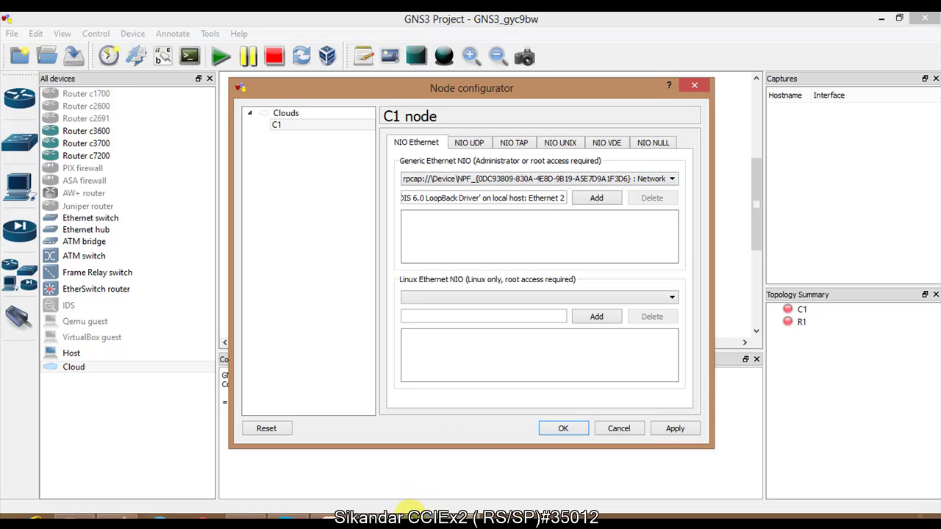
click(411, 513)
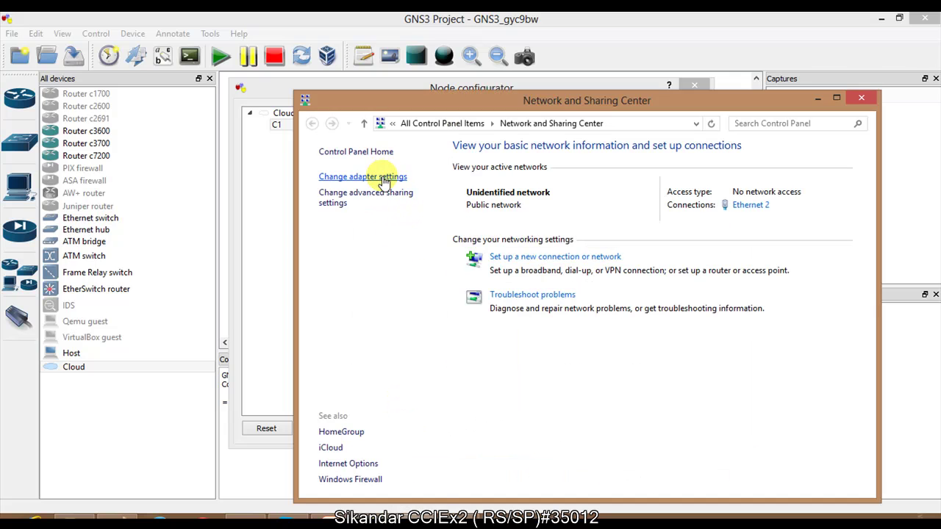
click(362, 176)
click(580, 115)
right_click(581, 114)
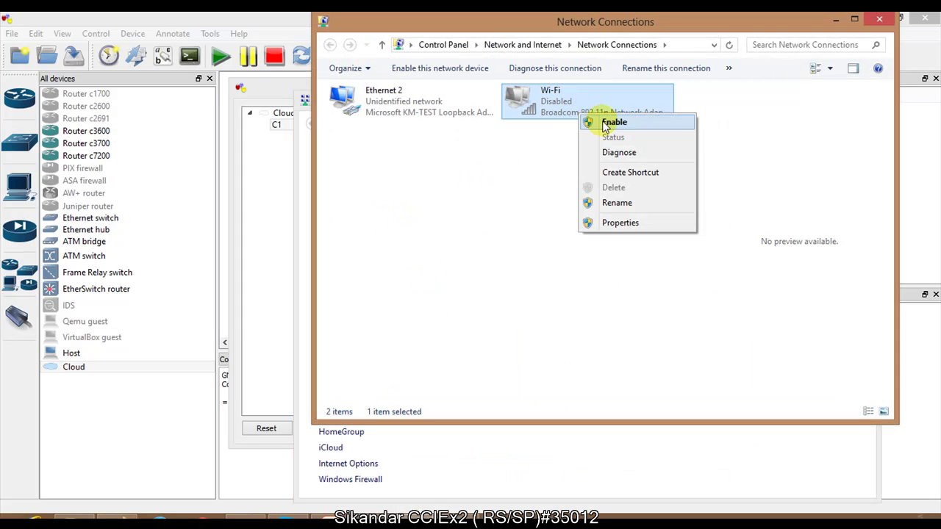
click(604, 123)
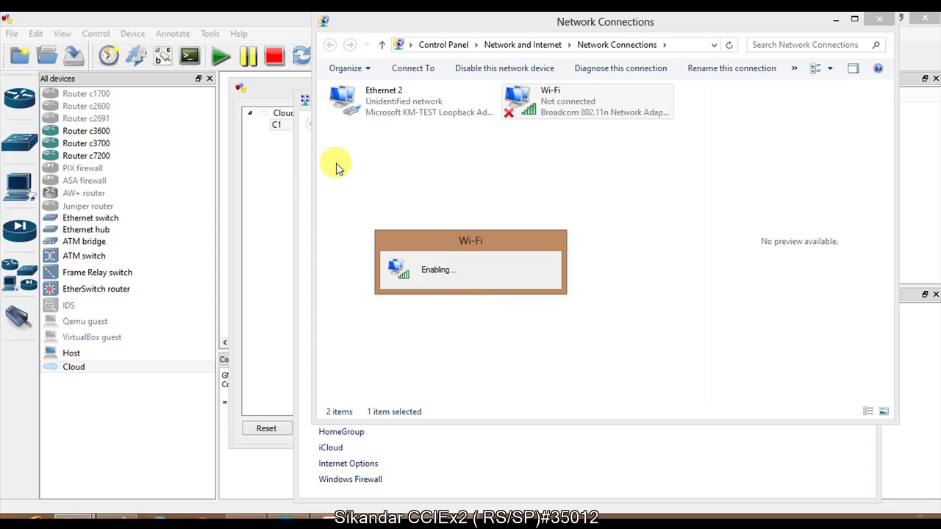
Back in C1's node configurator, add the loopback driver adapter Ethernet 2 to the generic Ethernet NIO list
click(287, 183)
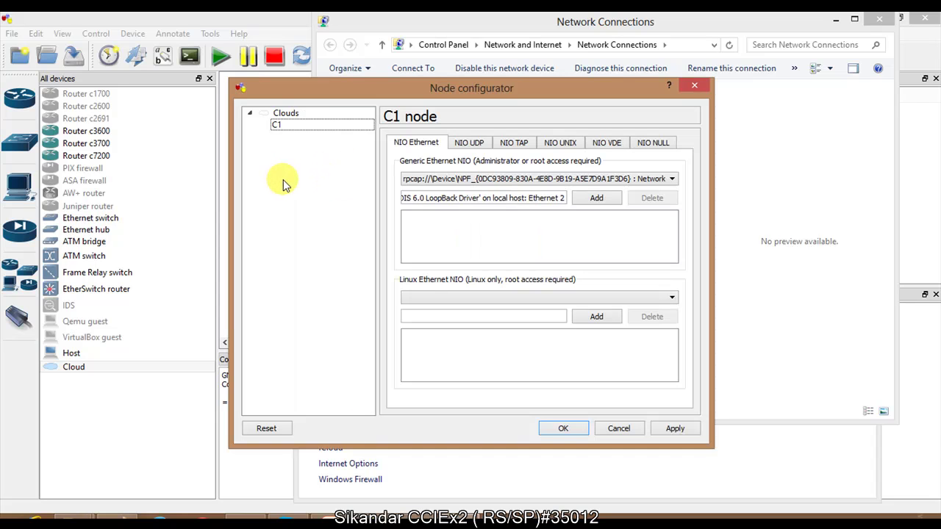
click(533, 184)
click(529, 182)
click(523, 181)
click(542, 190)
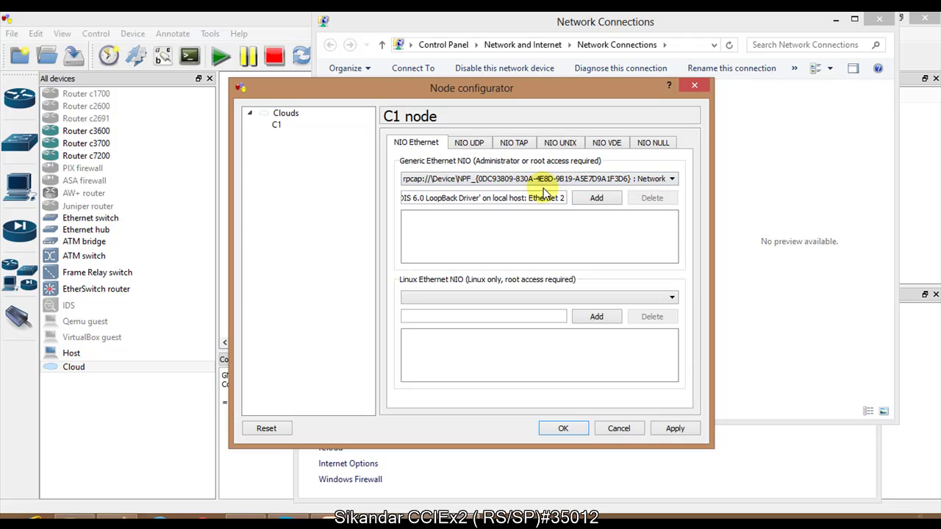
click(598, 178)
click(596, 196)
click(594, 179)
click(596, 190)
click(592, 199)
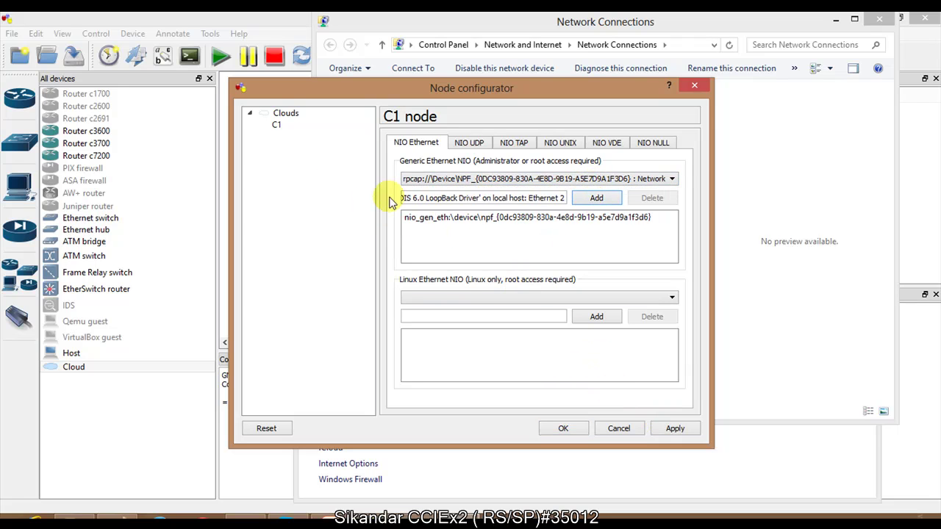
Apply and confirm cloud C1's NIO configuration, and close the Network Connections and Network and Sharing Center windows
click(276, 125)
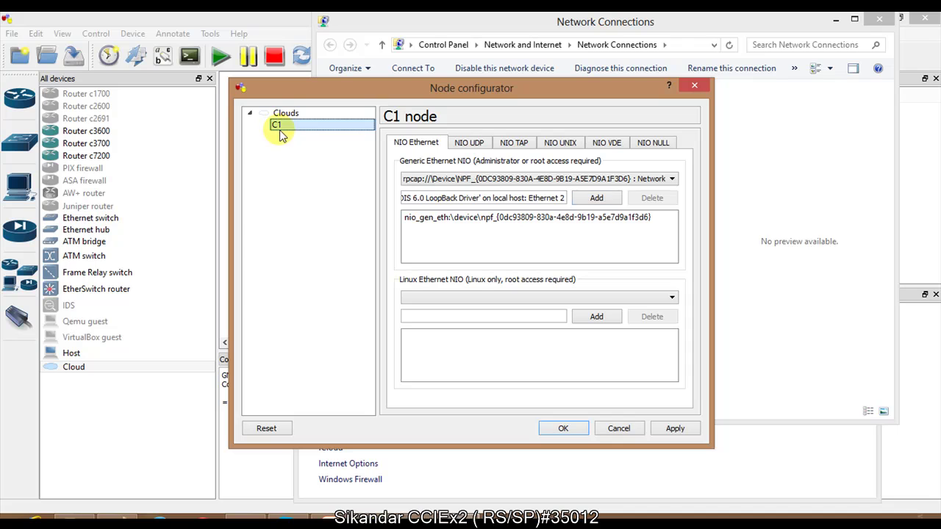
click(435, 218)
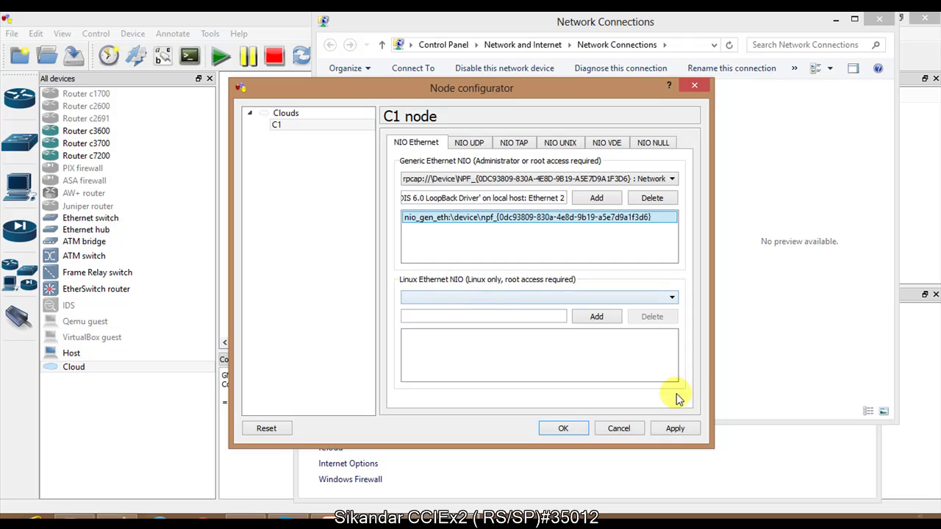
click(676, 430)
click(560, 431)
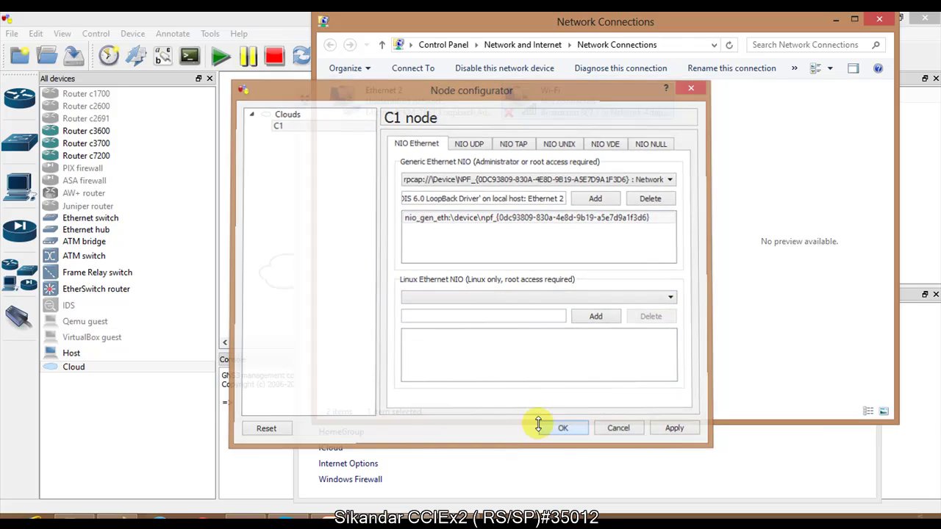
click(881, 20)
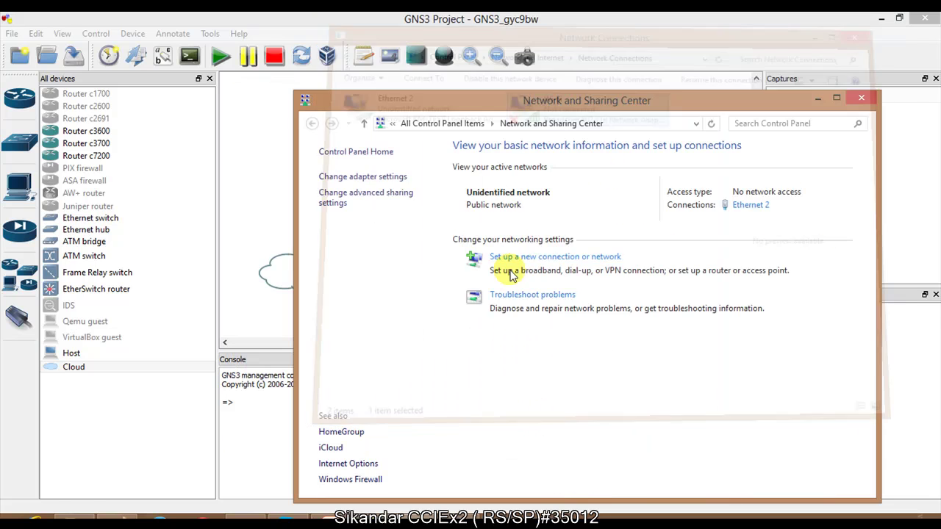
click(864, 99)
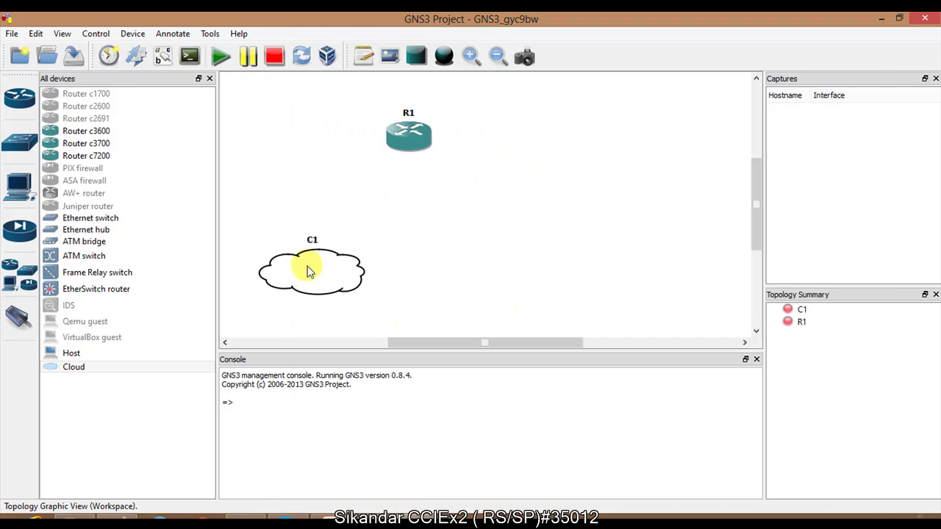
Link router R1 to cloud C1's nio_gen_eth interface for Ethernet 2 and leave link mode
click(20, 316)
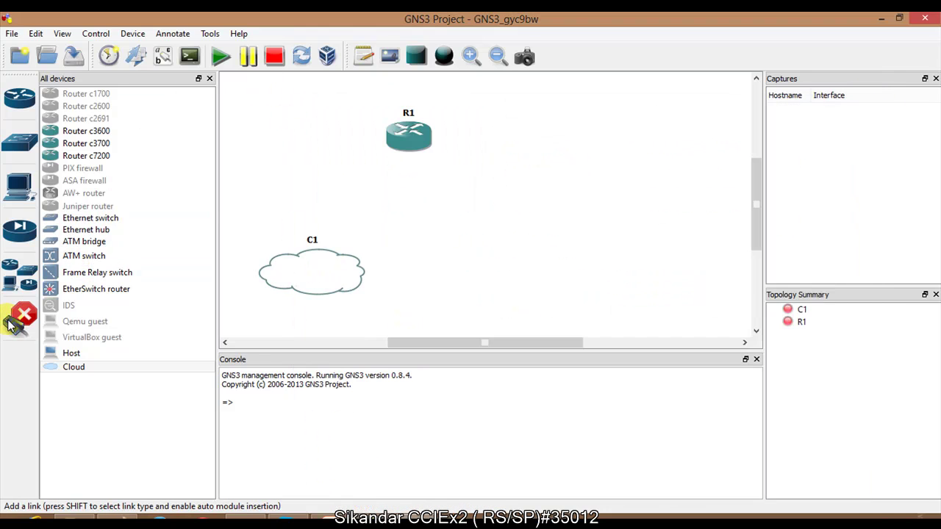
click(413, 149)
click(436, 149)
click(316, 275)
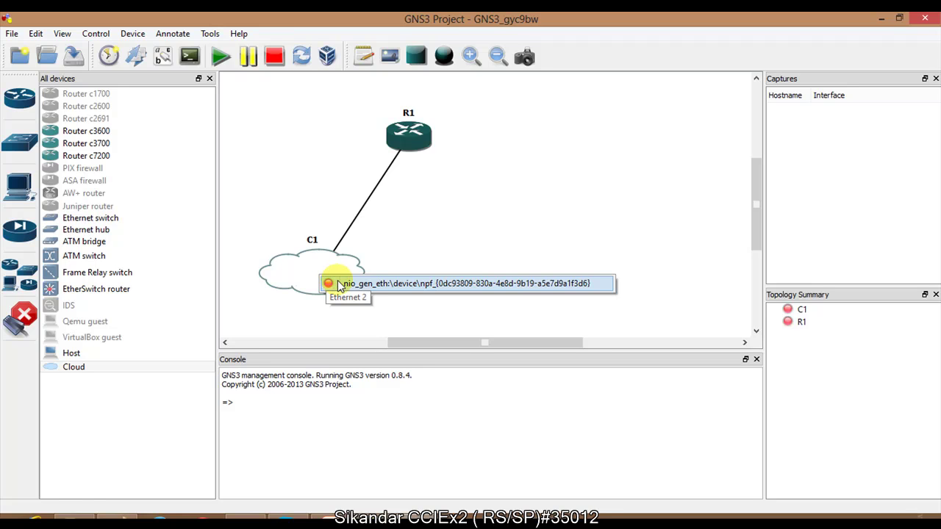
click(338, 284)
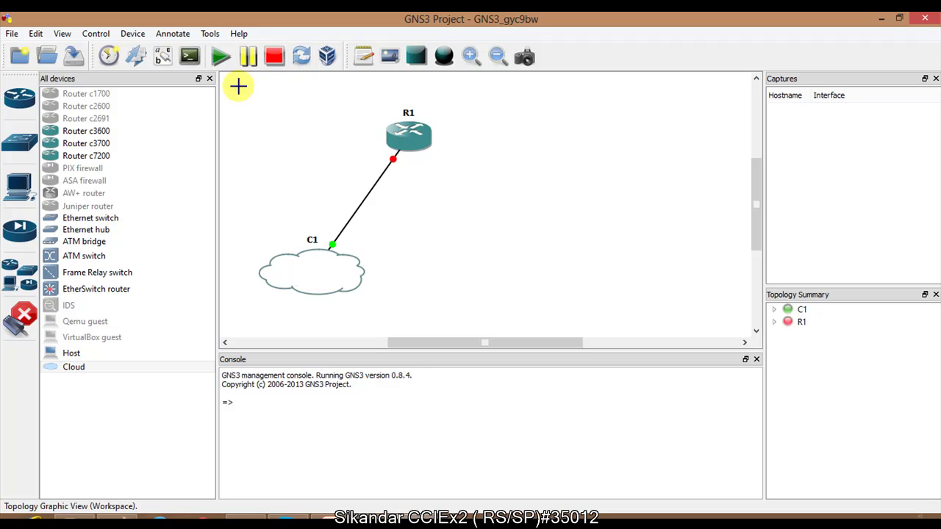
click(22, 316)
Start router R1, open its console at the command prompt and move the console window clear of the device list
right_click(390, 140)
click(447, 269)
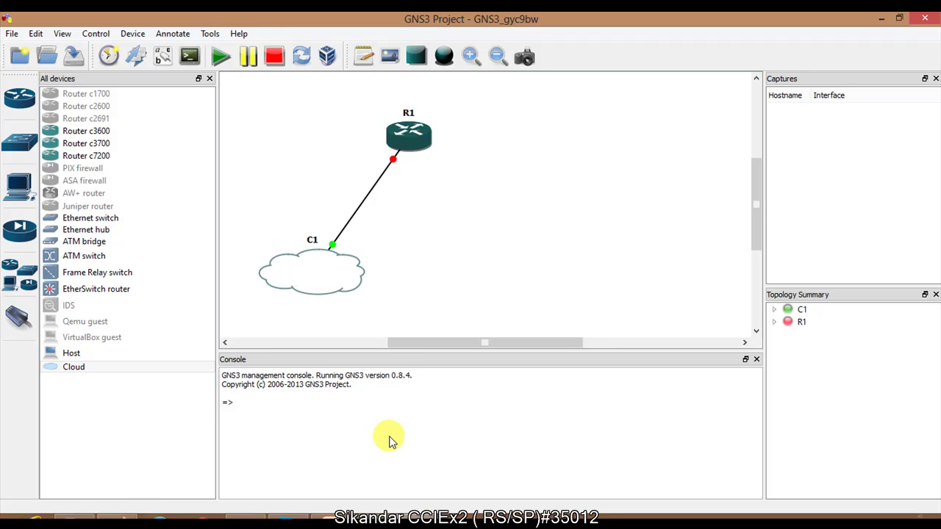
right_click(411, 142)
click(453, 242)
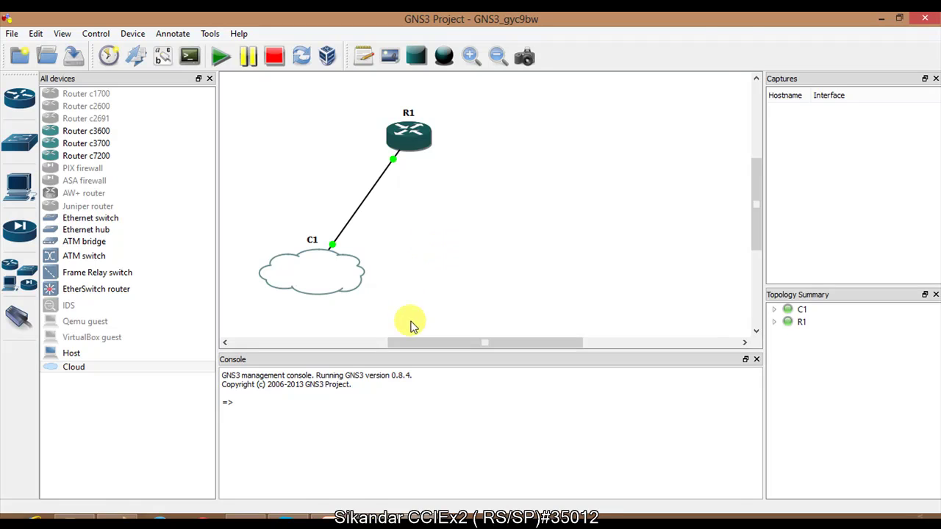
key(Return)
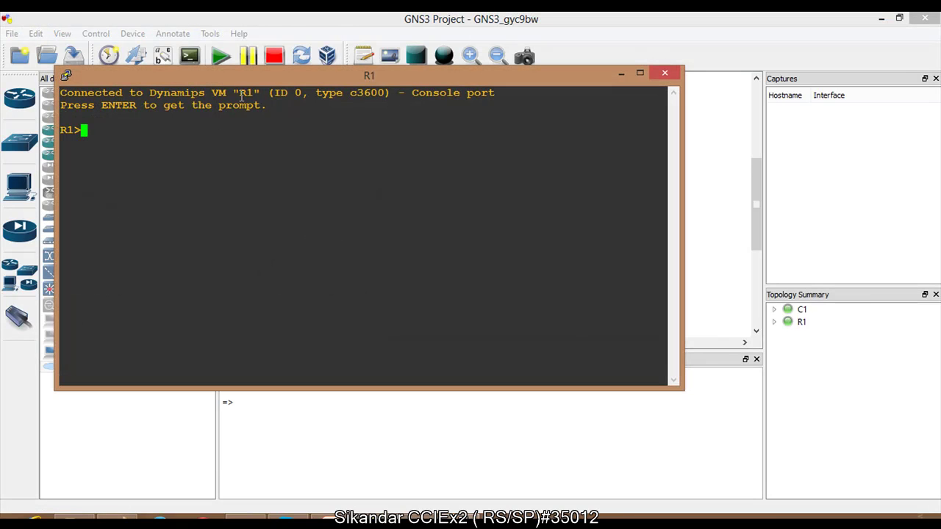
drag(255, 81, 364, 89)
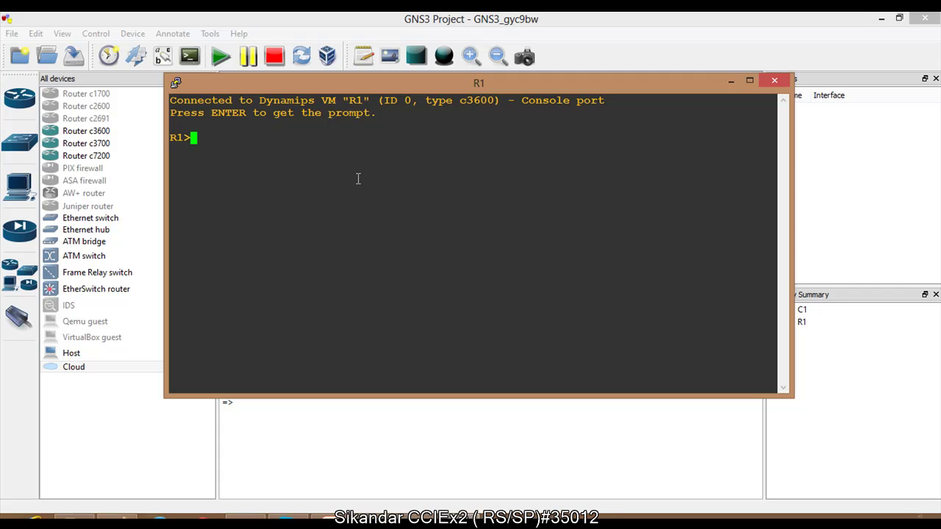
Enter privileged mode with enable and global configuration mode with conf t on router R1
key(Return)
text(en)
key(Tab)
key(Return)
text(conf t)
key(Return)
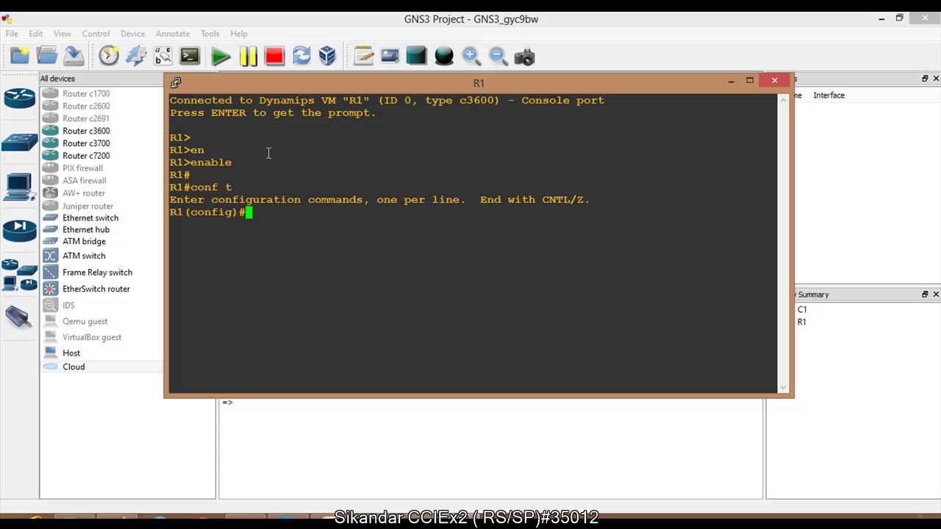
Assign IP address 192.168.1.100 with mask 255.255.255.0 to R1's interface f0/0
key(Return)
text(int f0/0)
key(Return)
text(ip ad)
key(Tab)
text(192.168.1.100 255.255.255.0)
key(Return)
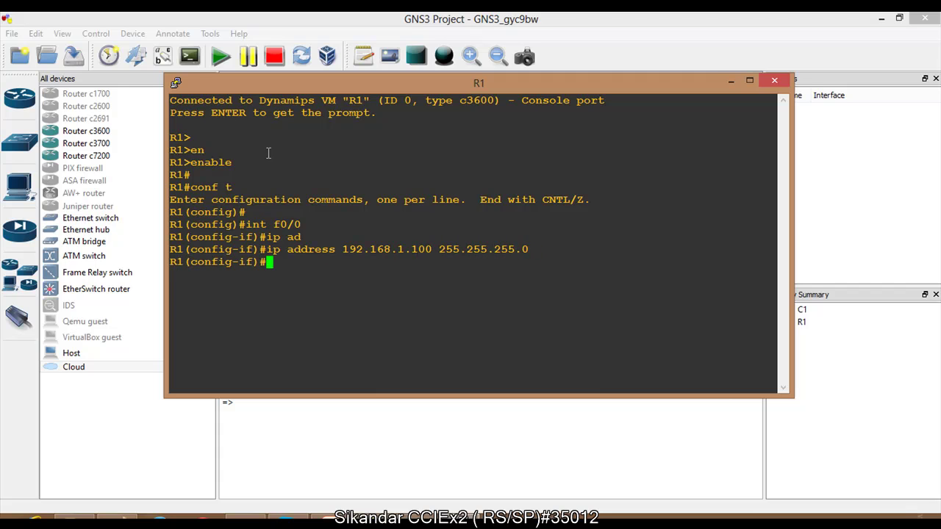
Enable R1's f0/0 interface with no shutdown and leave configuration mode with end
text(no sh)
key(Tab)
key(Return)
key(Return)
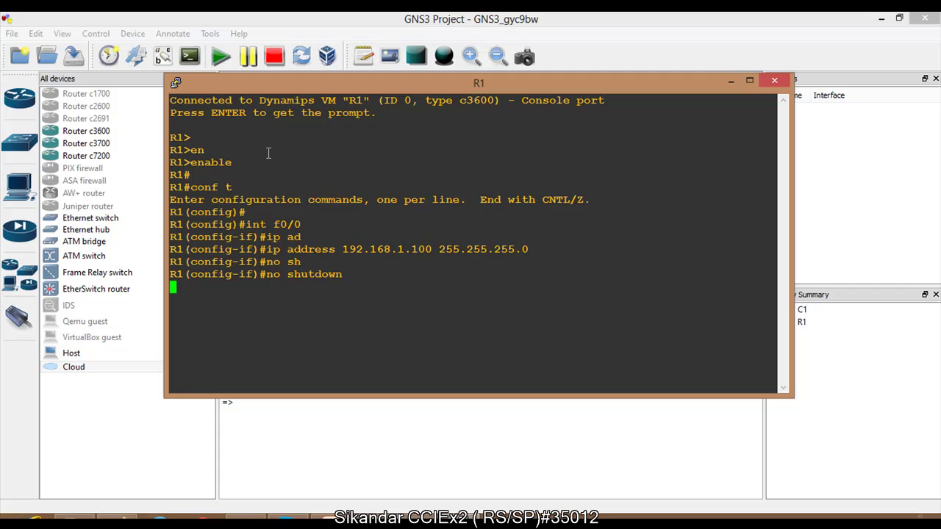
text(end)
key(Return)
key(Return)
key(Return)
key(Return)
key(Return)
key(Return)
key(Return)
key(Return)
key(Return)
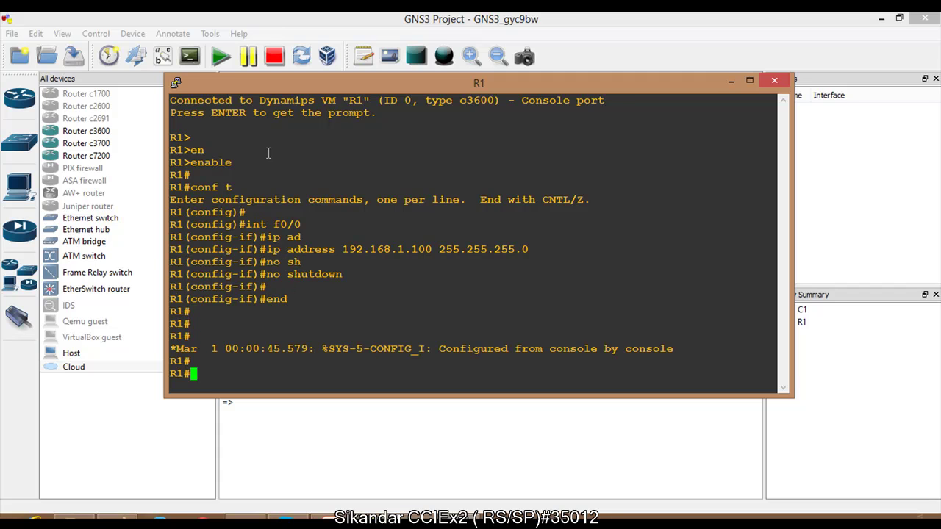
Check the address and status of R1's interfaces with sh ip int brief
text(sh ip int br)
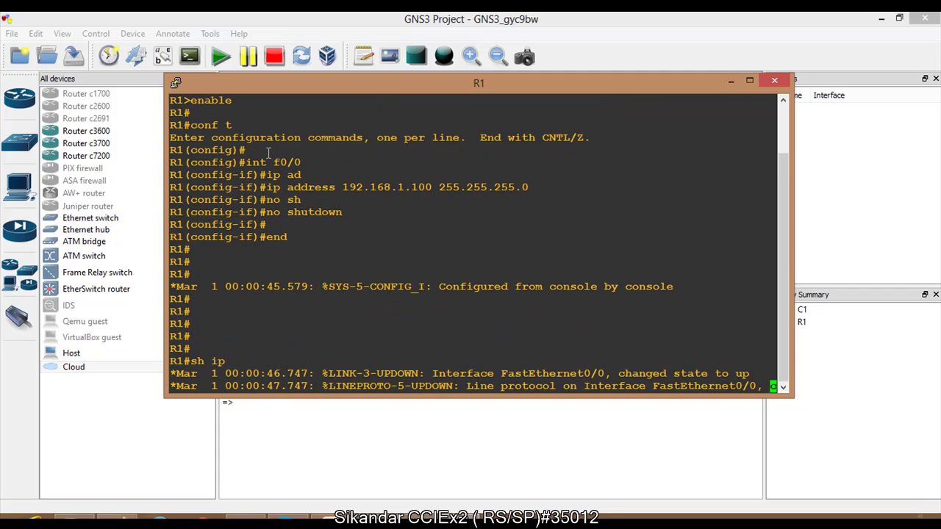
key(Tab)
key(Return)
key(Return)
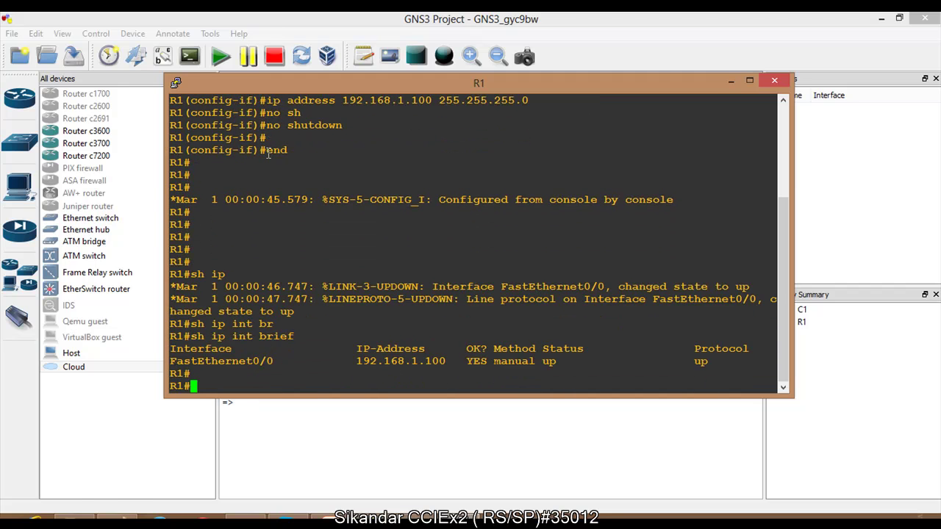
drag(252, 361, 446, 362)
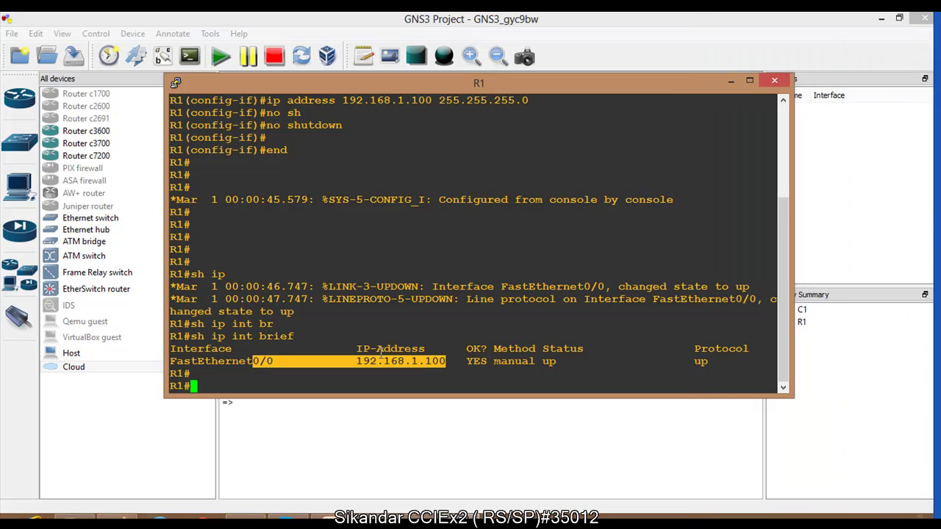
click(385, 317)
key(Return)
key(Return)
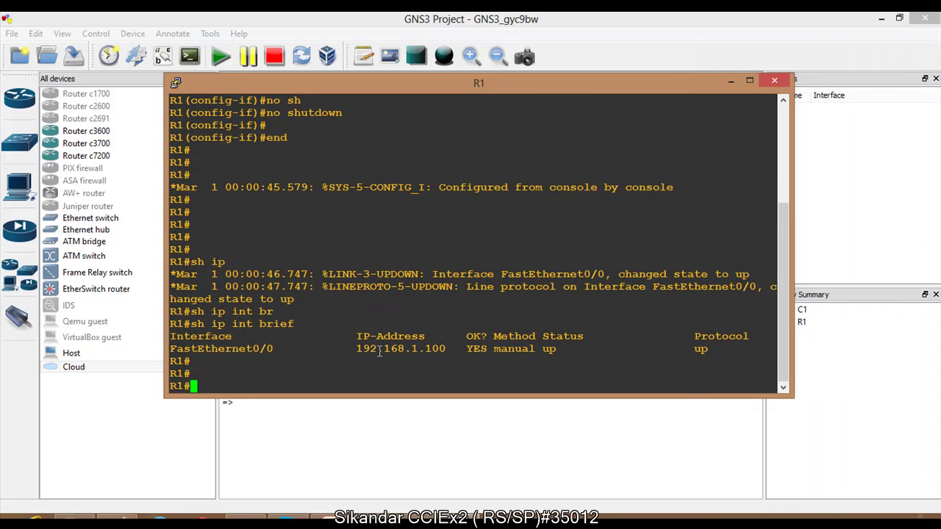
Ping the PC's loopback adapter at 192.168.1.1 from router R1 and examine the replies
text(ping 192.1)
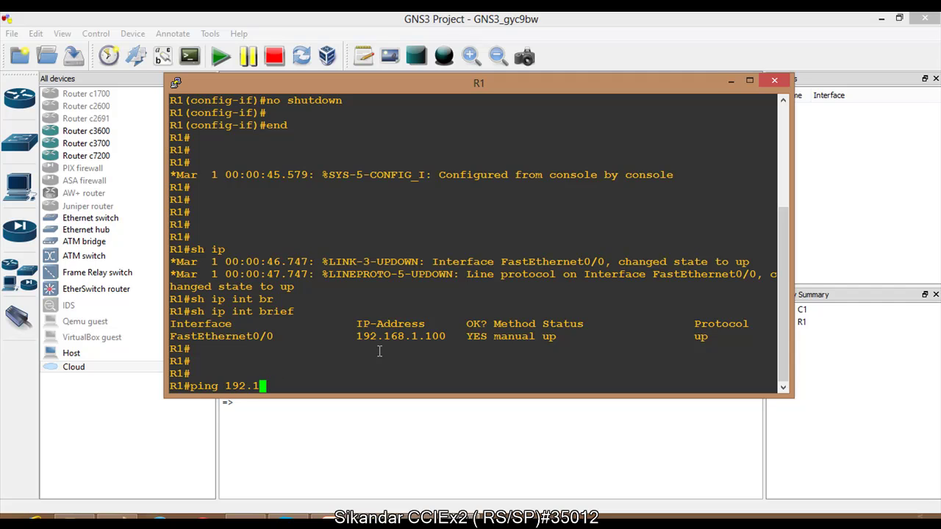
text(68)
key(Return)
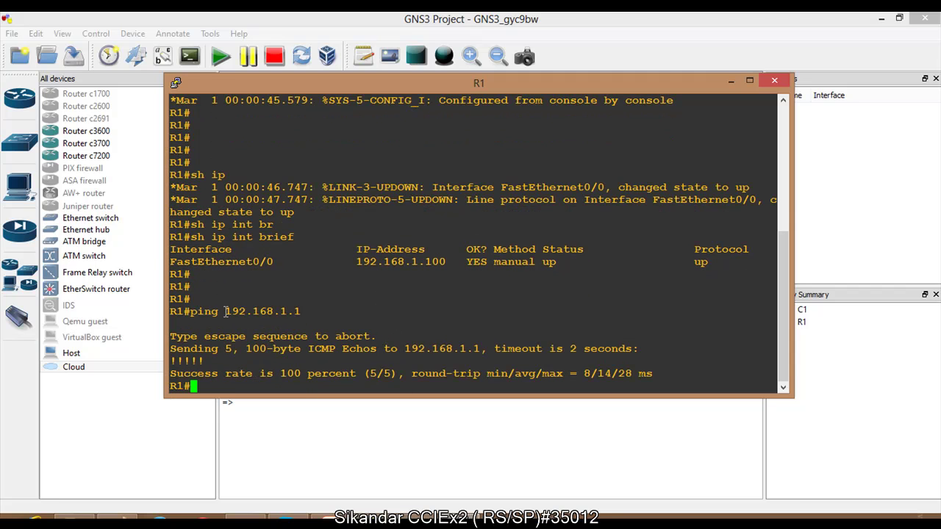
drag(220, 311, 272, 361)
key(Return)
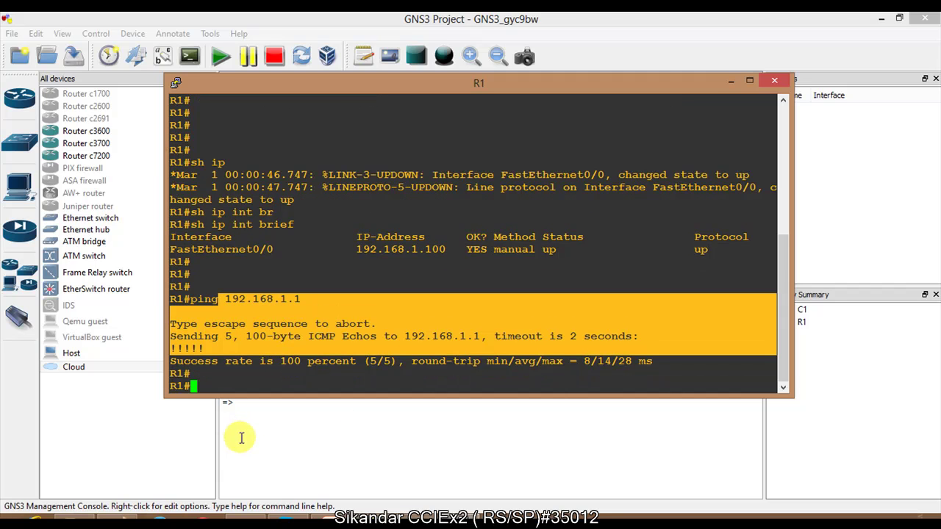
Open a Windows Command Prompt and run ipconfig to examine the PC's adapter addresses
key(super)
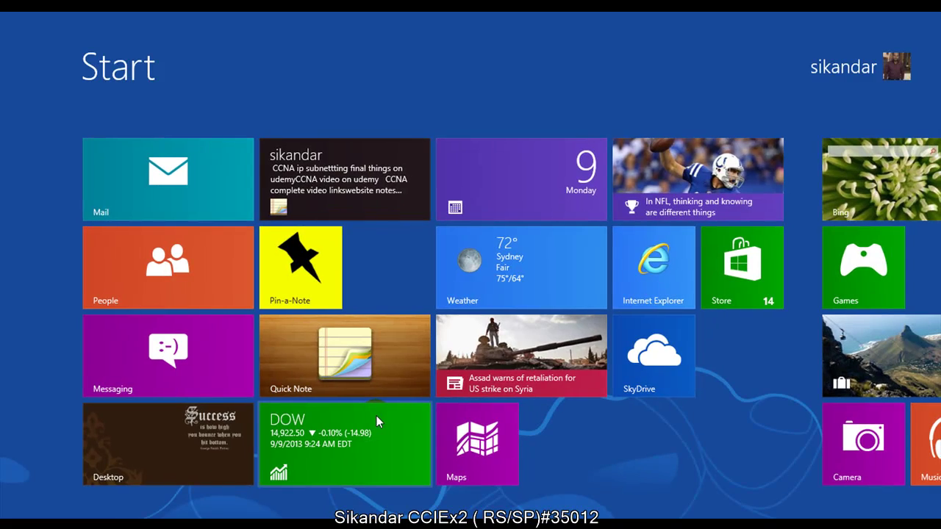
click(181, 446)
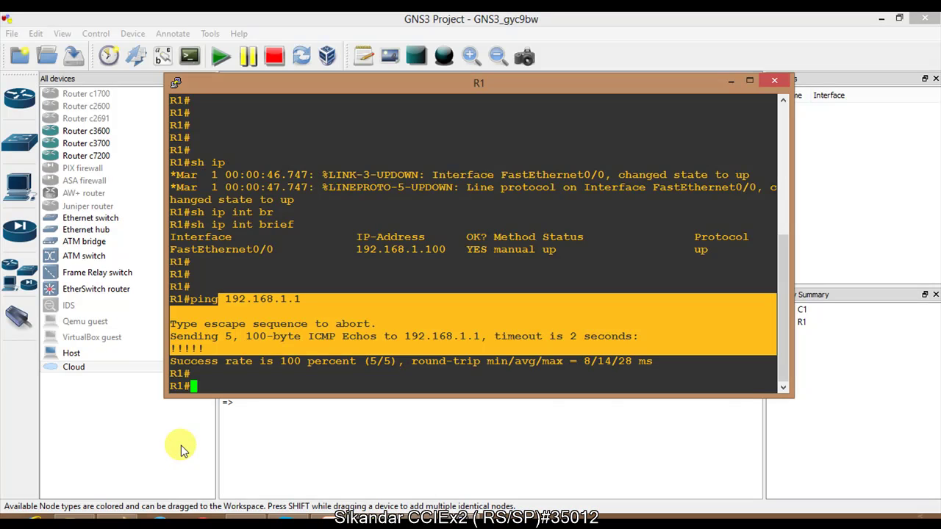
key(super)
text(cmd)
key(Return)
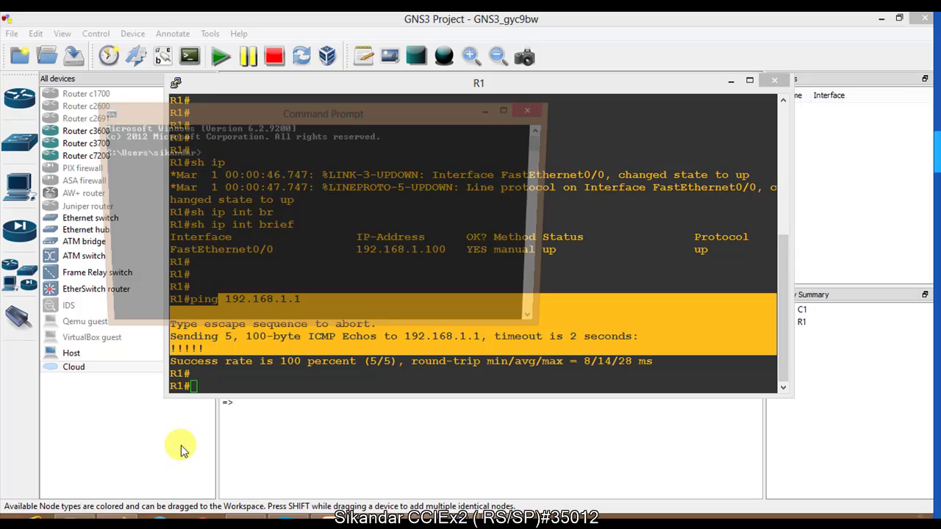
text(ipconfig)
key(Return)
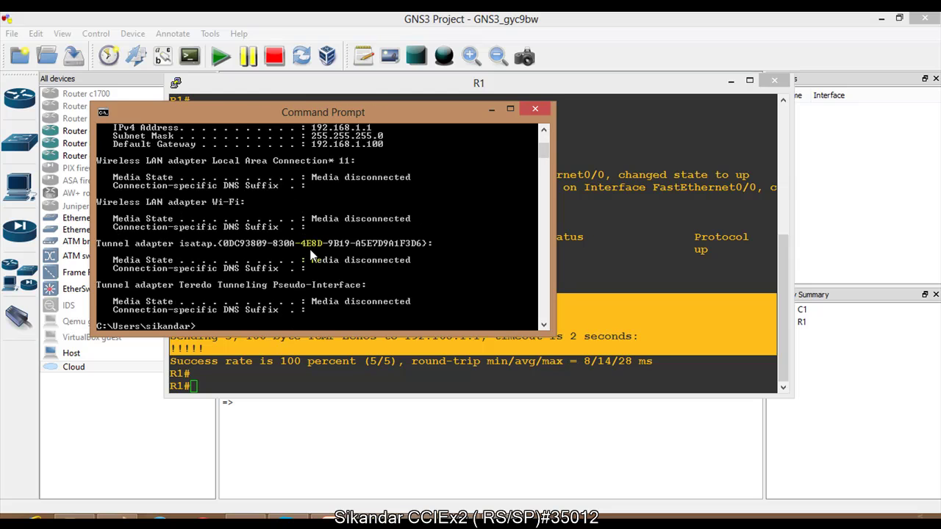
Mark the PC's loopback adapter address line in the ipconfig output to examine it
scroll(278, 291, up, 1)
right_click(269, 239)
click(292, 247)
drag(164, 155, 381, 156)
key(Return)
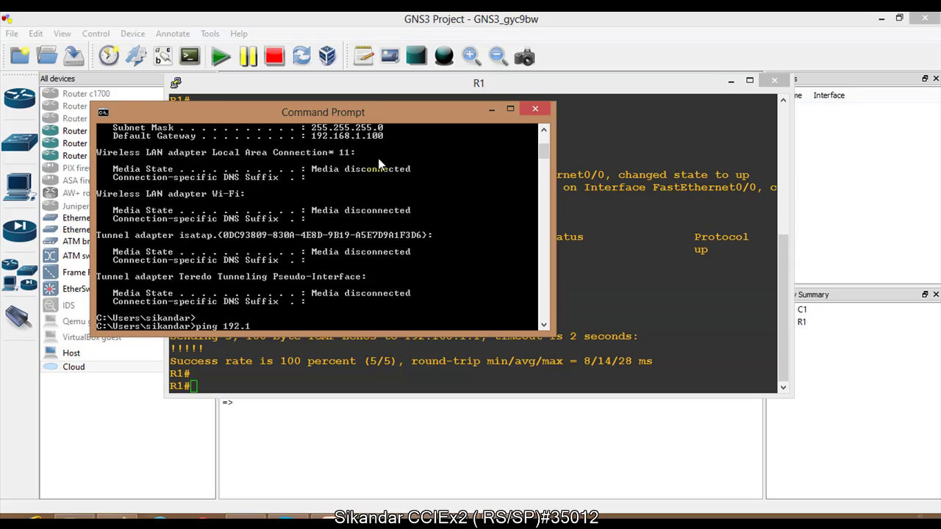
Ping router R1 at 192.168.1.100 from the Command Prompt, and minimise the prompt and R1 console windows
text(ping 192.168.1.100)
key(Return)
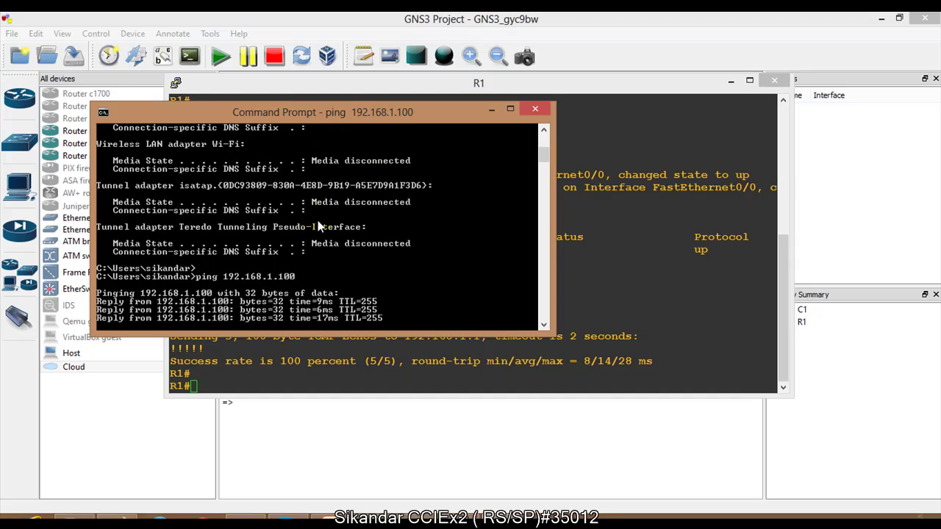
click(492, 109)
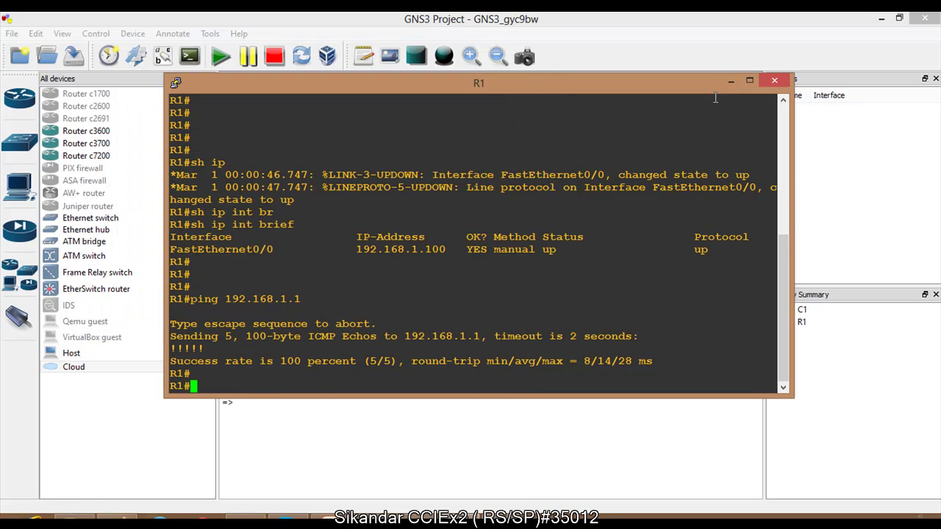
click(727, 82)
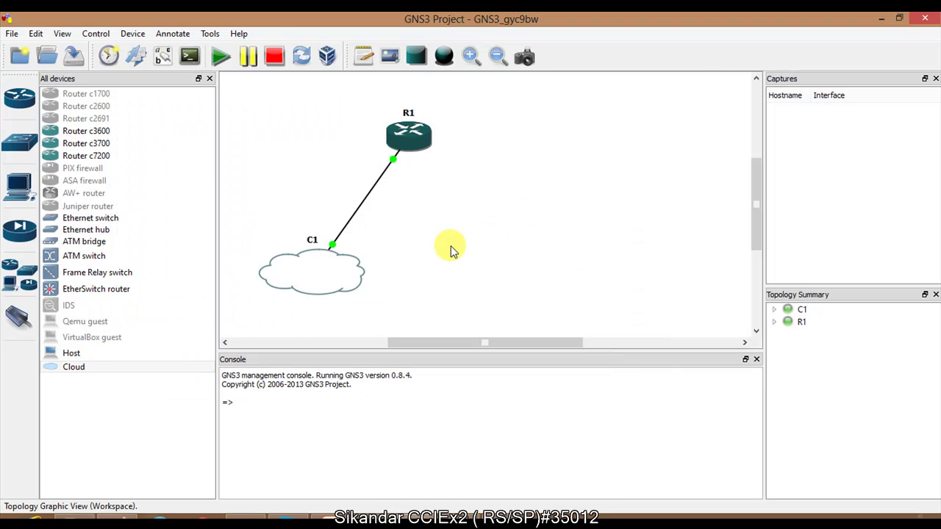
drag(254, 208, 345, 291)
click(262, 213)
drag(294, 244, 367, 303)
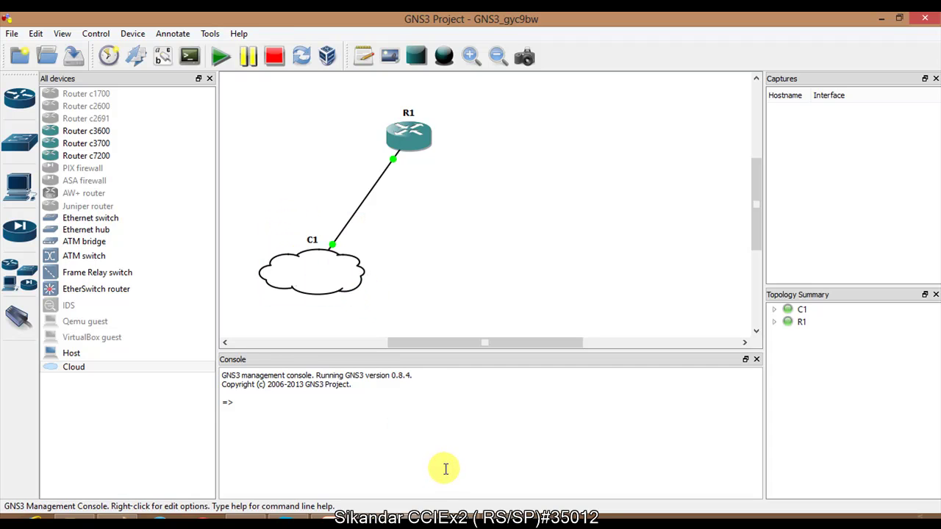
drag(263, 222, 355, 317)
drag(261, 215, 362, 301)
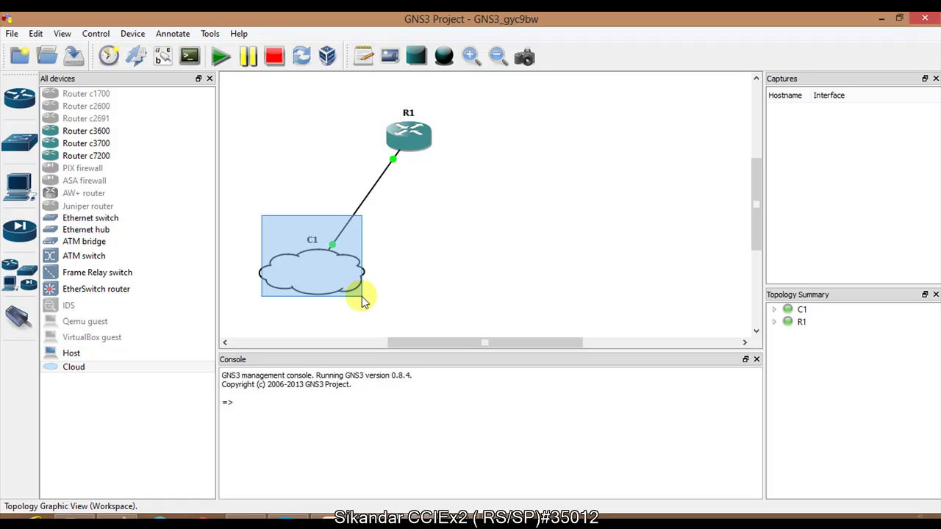